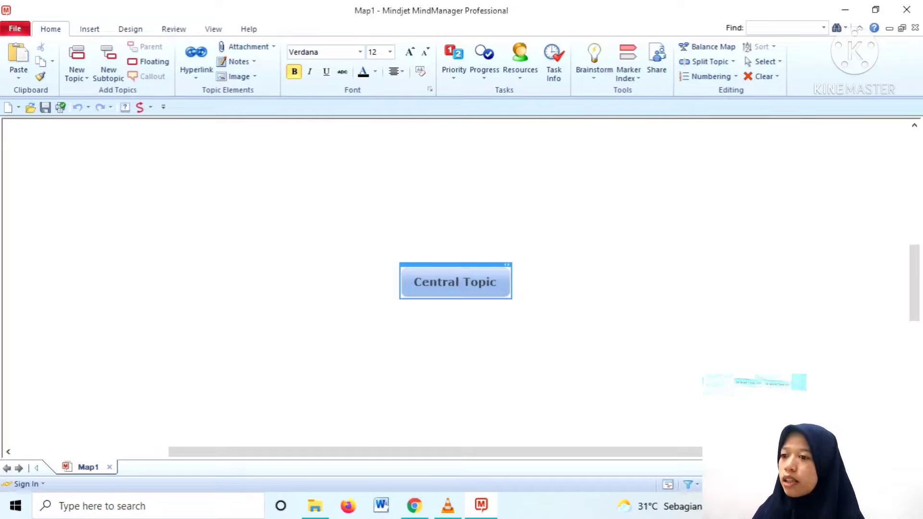
# Step: Rename the central topic of the map as "Metode Sosiologi"
pyautogui.press('BackSpace')
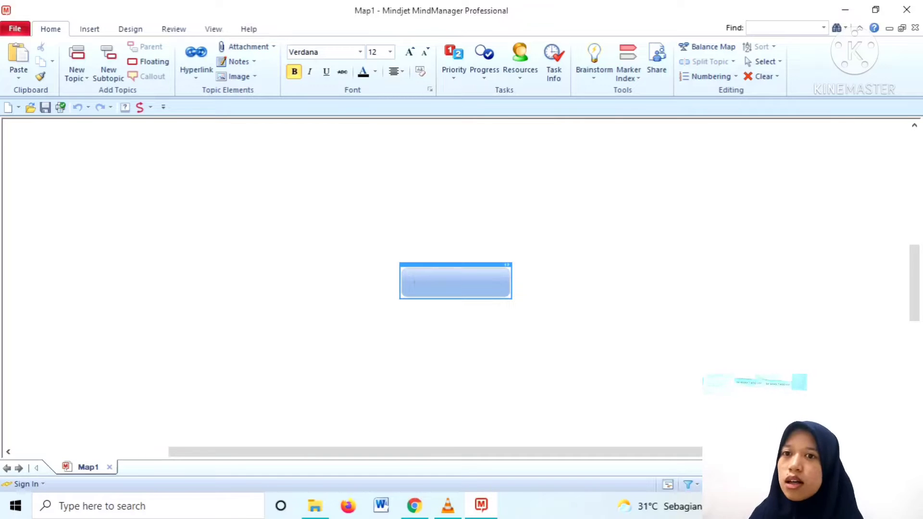
pyautogui.press('capslock')
pyautogui.write('M')
pyautogui.press('capslock')
pyautogui.write('etode')
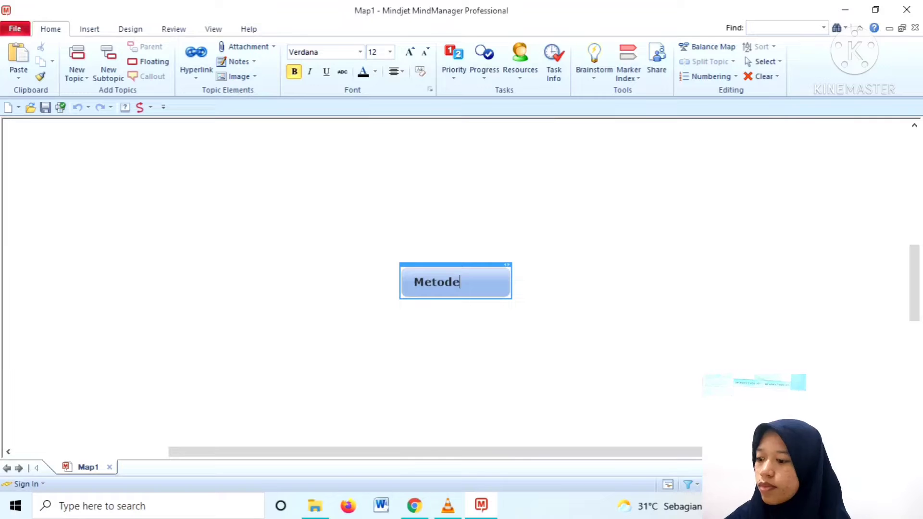
pyautogui.press('capslock')
pyautogui.write('S')
pyautogui.press('capslock')
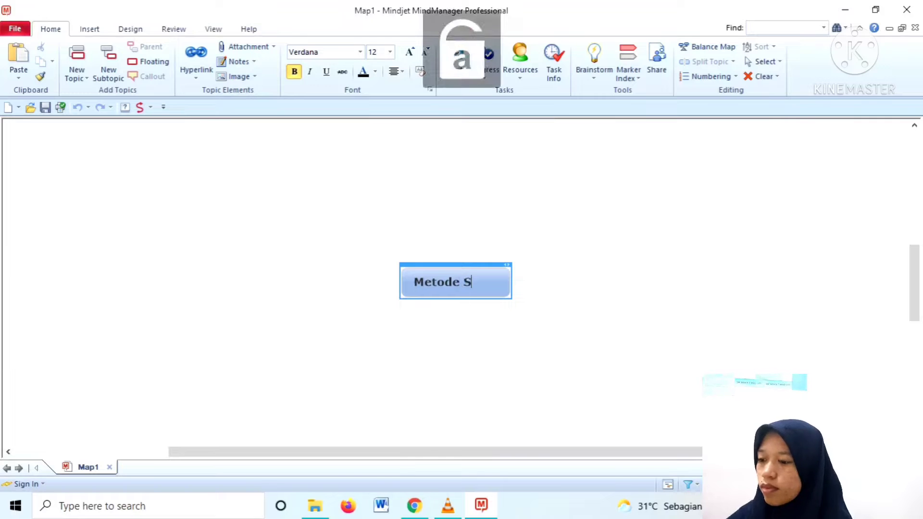
pyautogui.write('osiologi')
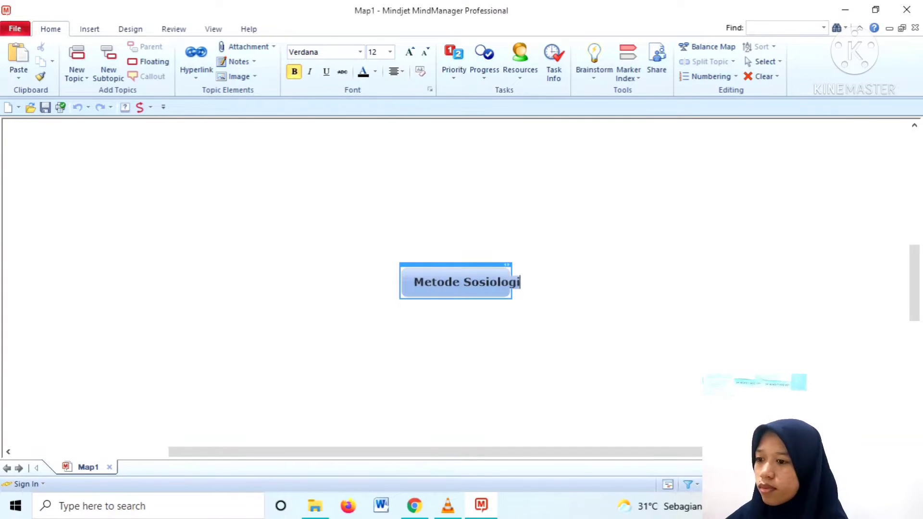
pyautogui.press('Return')
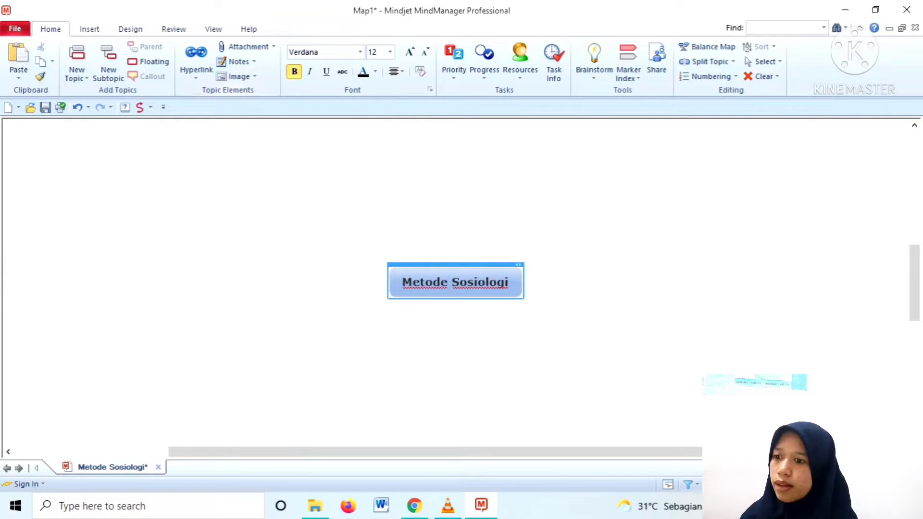
# Step: Add a main topic to the central topic and name it "Metode Kualitatif"
pyautogui.click(109, 61)
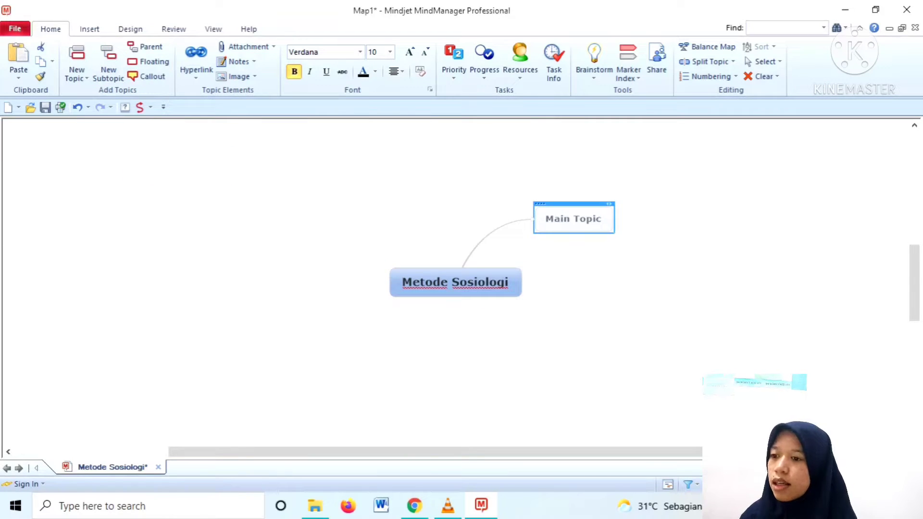
pyautogui.click(574, 219)
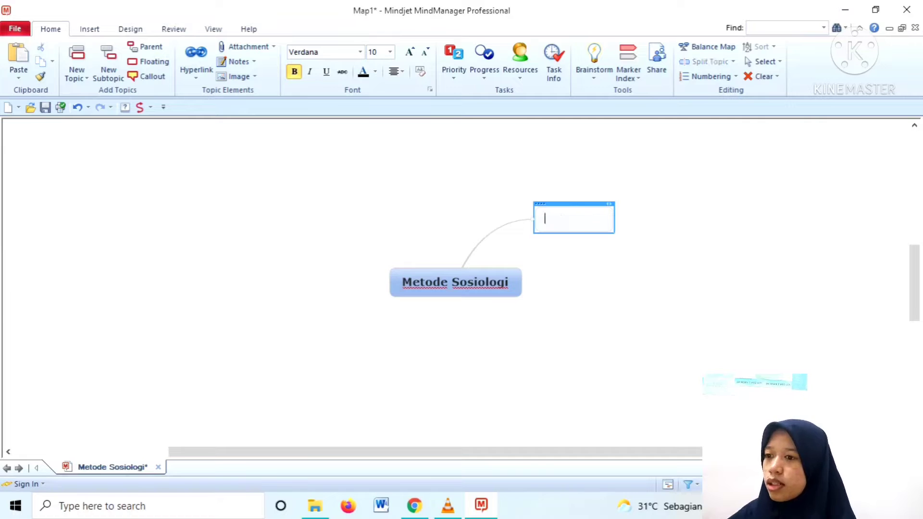
pyautogui.press('capslock')
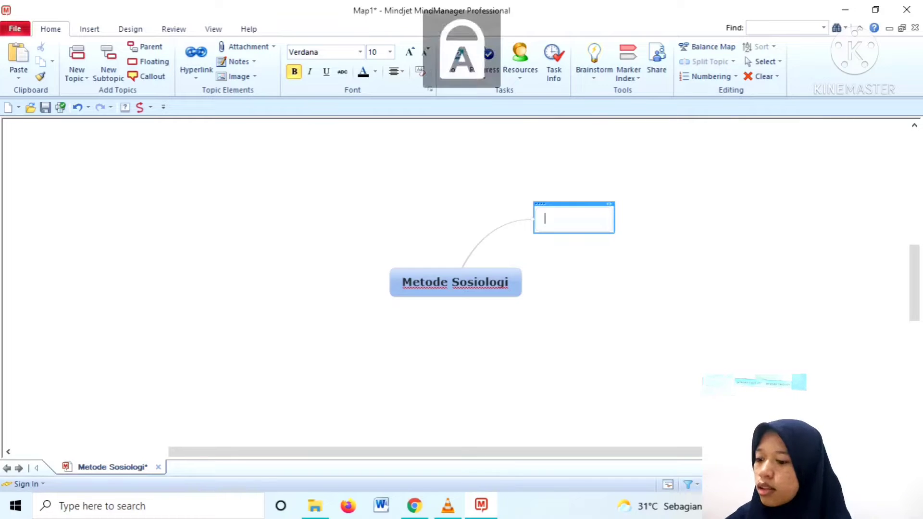
pyautogui.write('M')
pyautogui.press('capslock')
pyautogui.write('e')
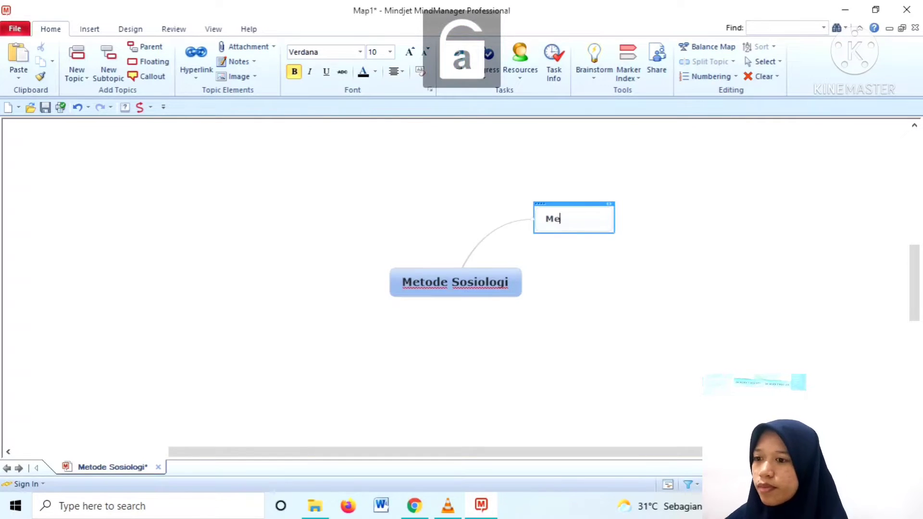
pyautogui.write('tode')
pyautogui.press('capslock')
pyautogui.write('K')
pyautogui.press('capslock')
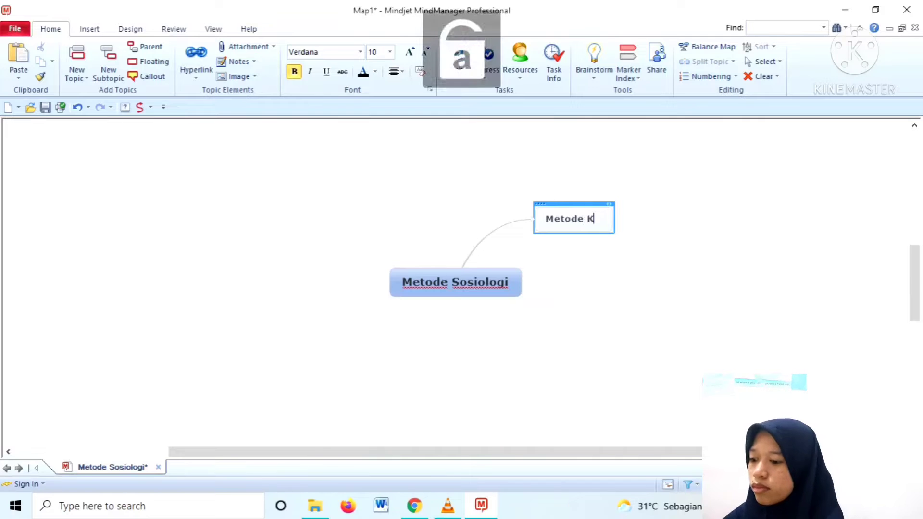
pyautogui.write('ualit')
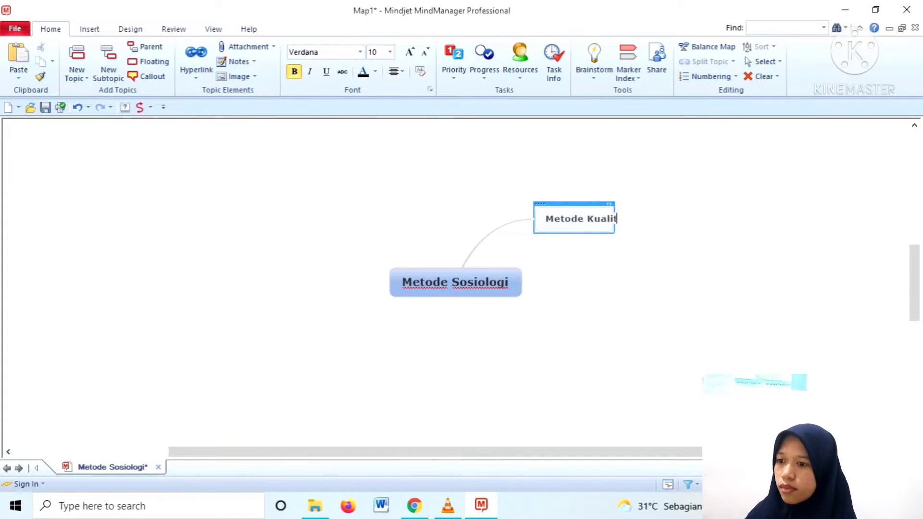
pyautogui.write('atif')
pyautogui.press('Return')
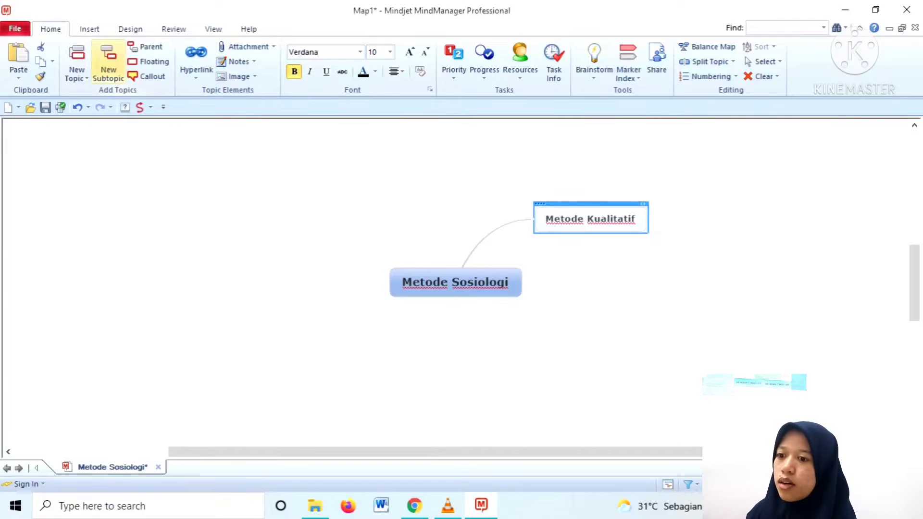
# Step: Add a subtopic under Metode Kualitatif and mark it with Priority 1
pyautogui.click(108, 57)
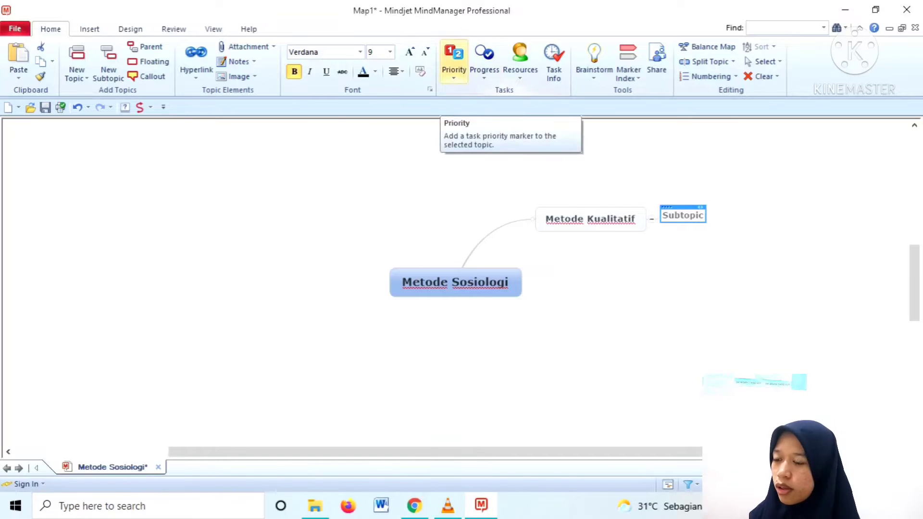
pyautogui.click(454, 67)
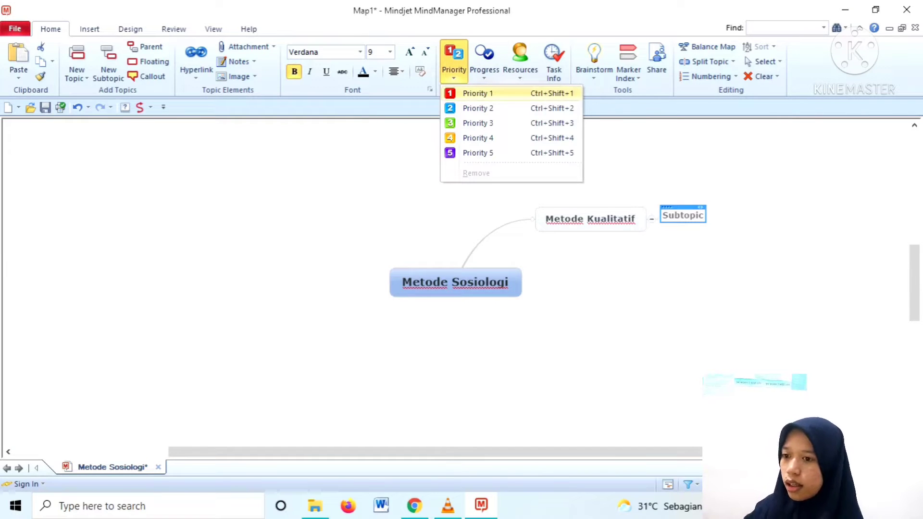
pyautogui.click(477, 93)
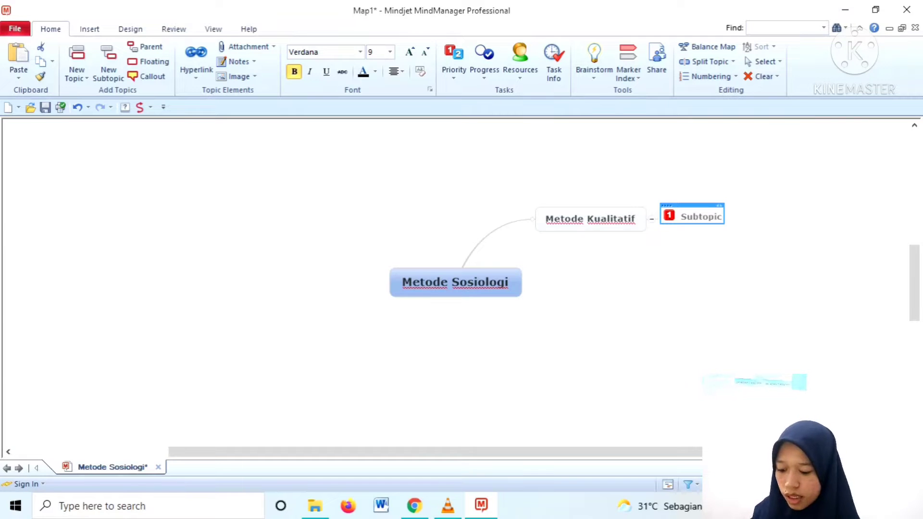
# Step: Name the Priority 1 subtopic of Metode Kualitatif "Metode Historis"
pyautogui.click(700, 216)
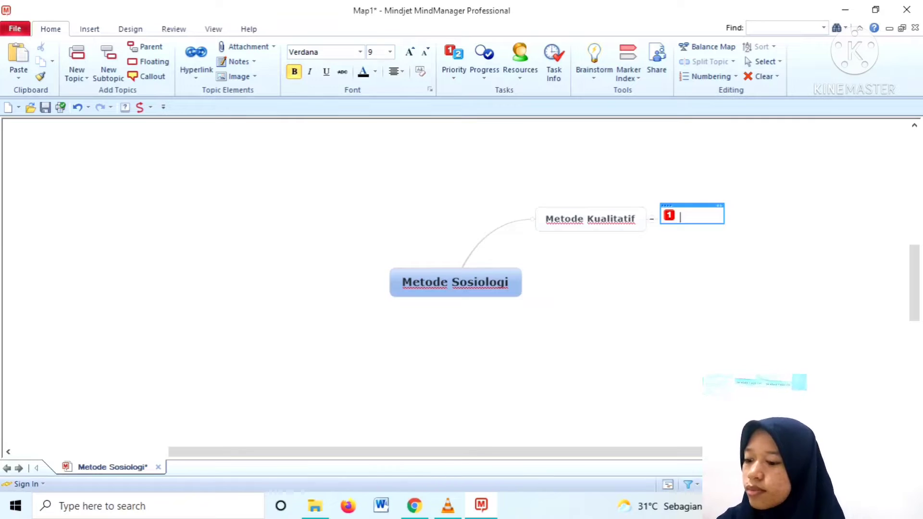
pyautogui.press('capslock')
pyautogui.write('M')
pyautogui.press('capslock')
pyautogui.write('e')
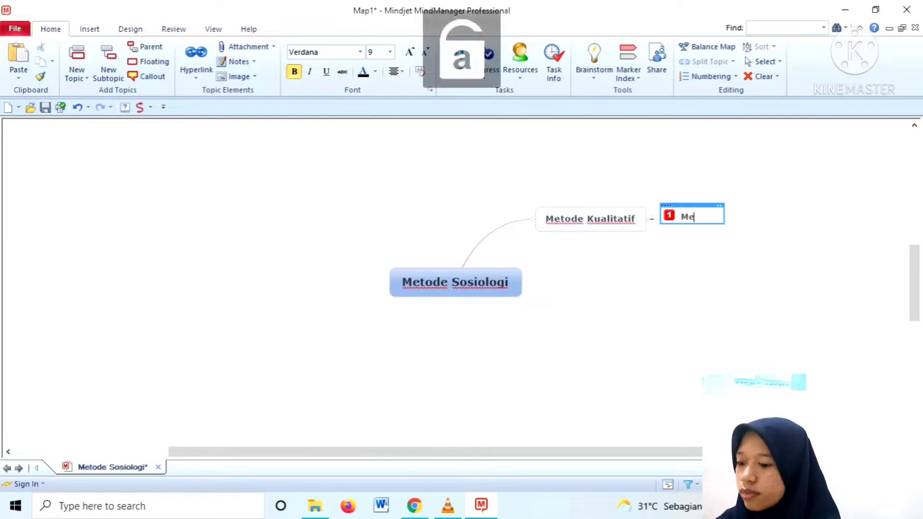
pyautogui.write('tode')
pyautogui.press('capslock')
pyautogui.write('H')
pyautogui.press('capslock')
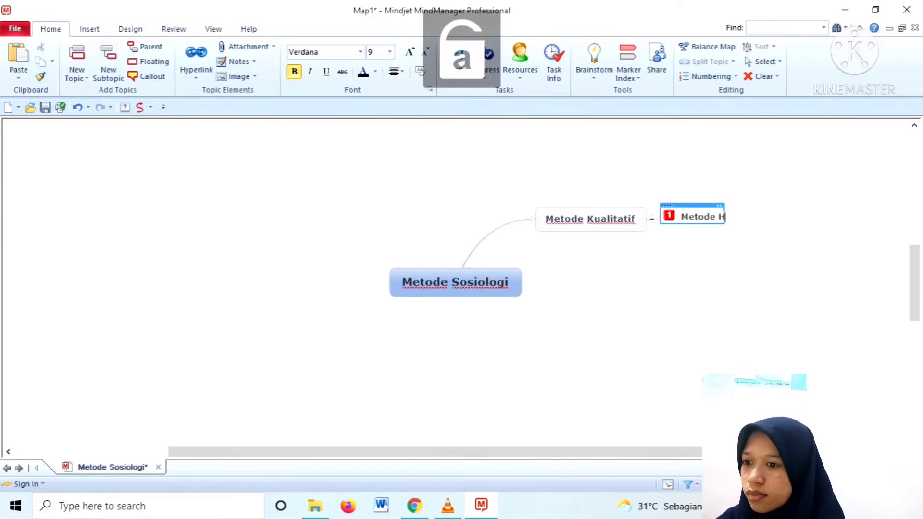
pyautogui.write('isto')
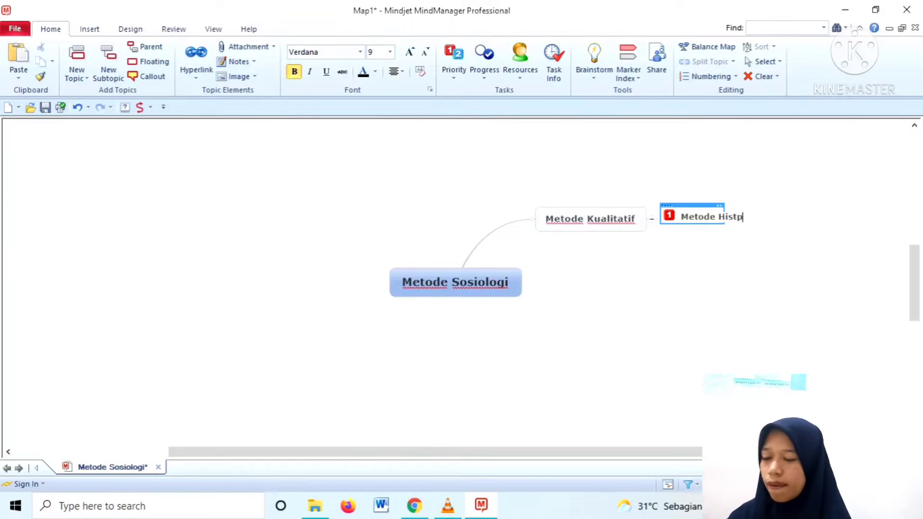
pyautogui.write('r')
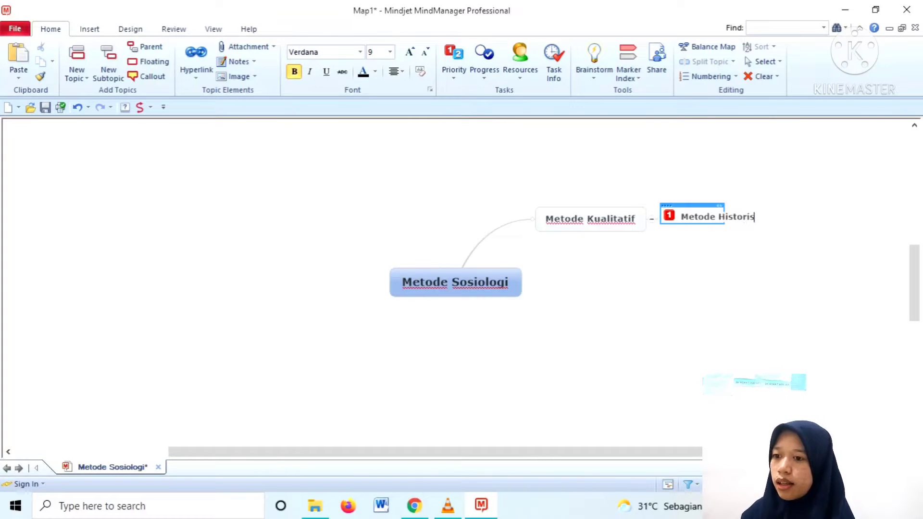
pyautogui.write('is')
pyautogui.press('Return')
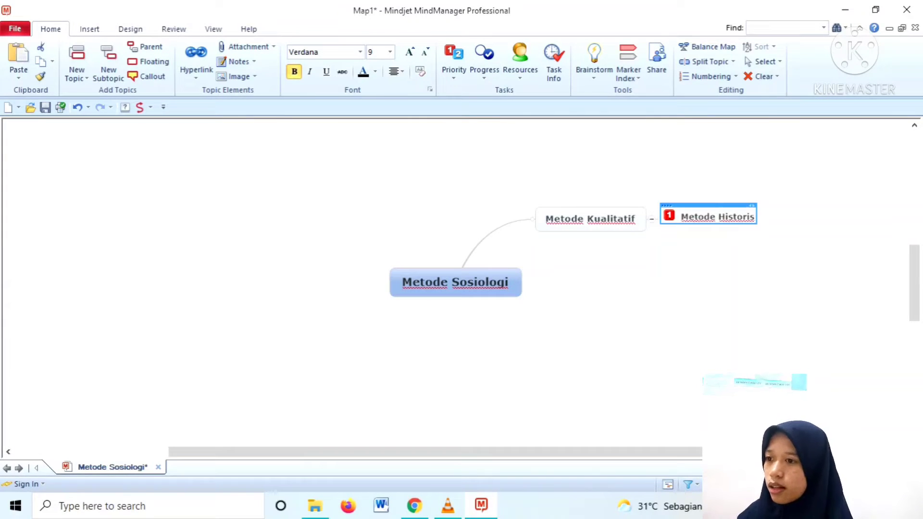
# Step: Add a second subtopic below Metode Historis and mark it with Priority 2
pyautogui.press('Insert')
pyautogui.click(453, 65)
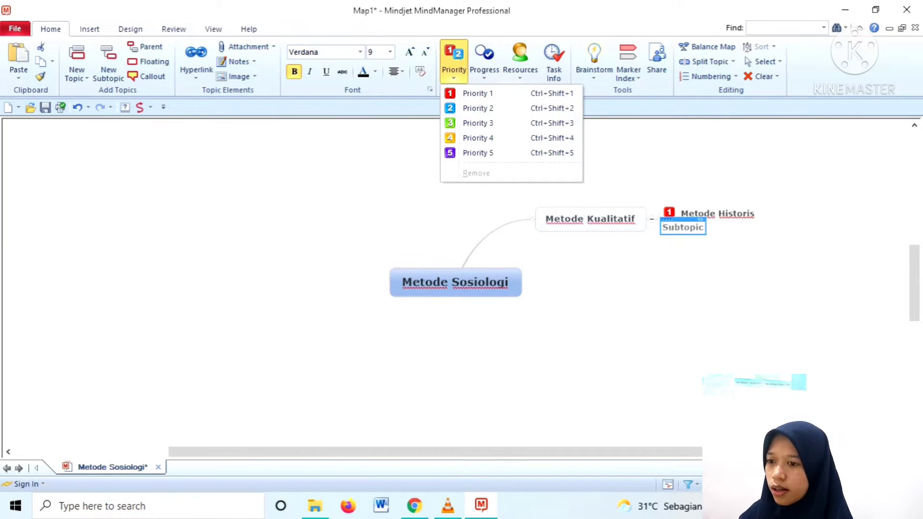
pyautogui.click(478, 108)
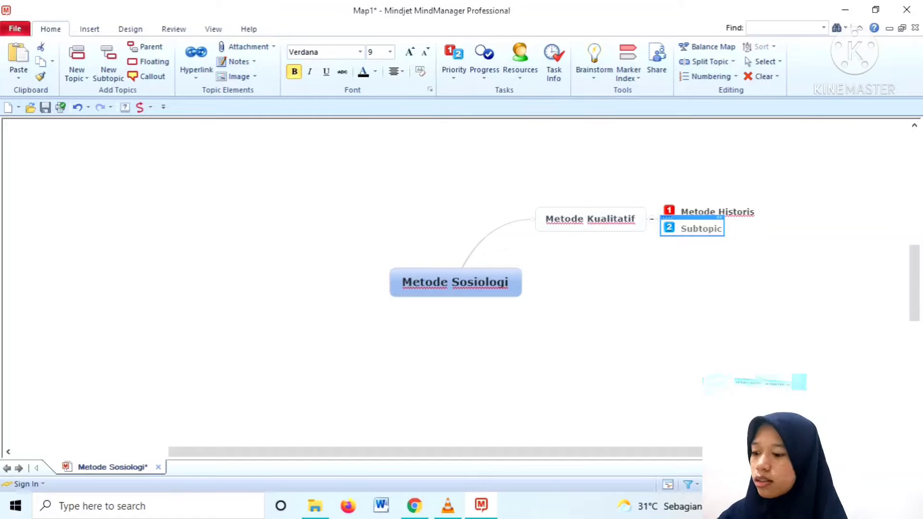
# Step: Name the Priority 2 subtopic of Metode Kualitatif "Metode Komparatif"
pyautogui.press('BackSpace')
pyautogui.press('capslock')
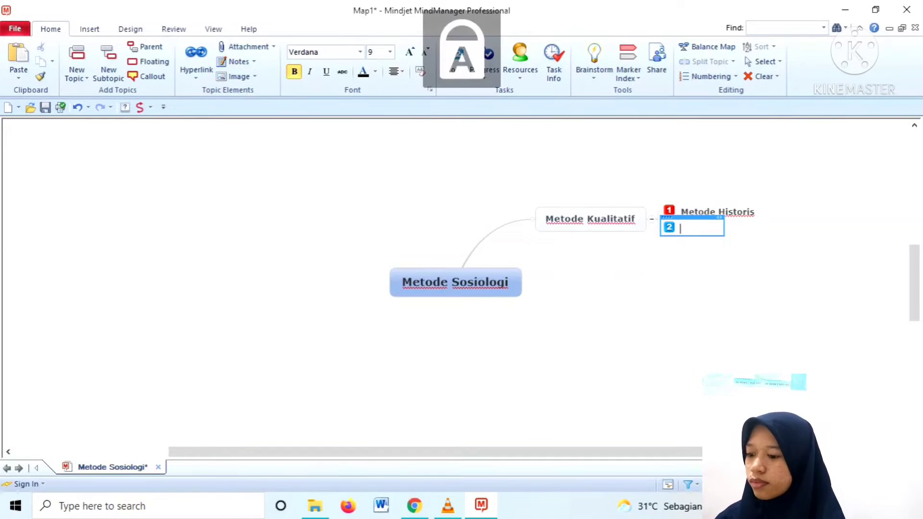
pyautogui.write('M')
pyautogui.press('capslock')
pyautogui.write('etode')
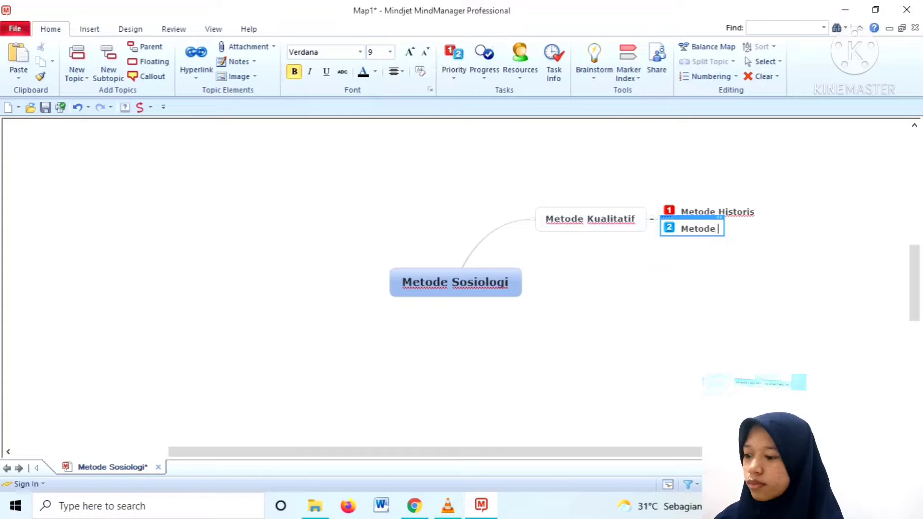
pyautogui.press('capslock')
pyautogui.write('Komp')
pyautogui.press('capslock')
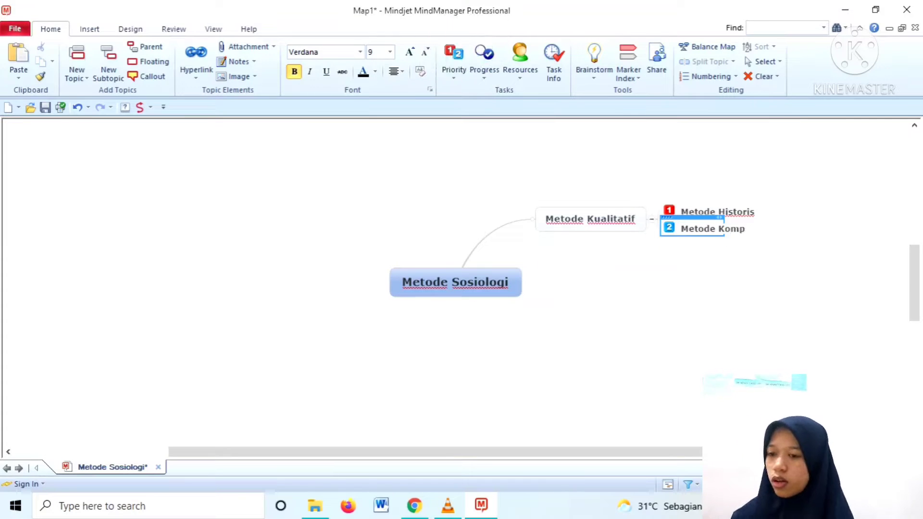
pyautogui.write('aratif')
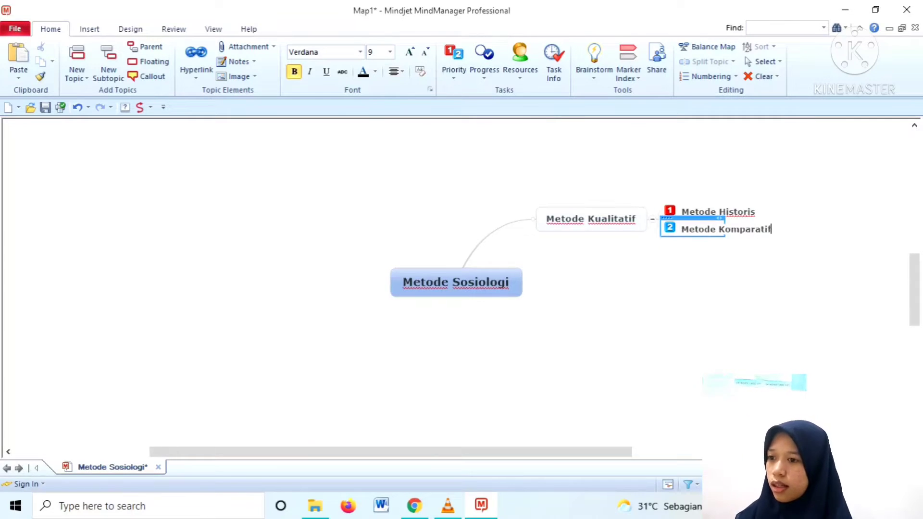
# Step: Add a third subtopic below Metode Komparatif and mark it with Priority 3
pyautogui.press('Return')
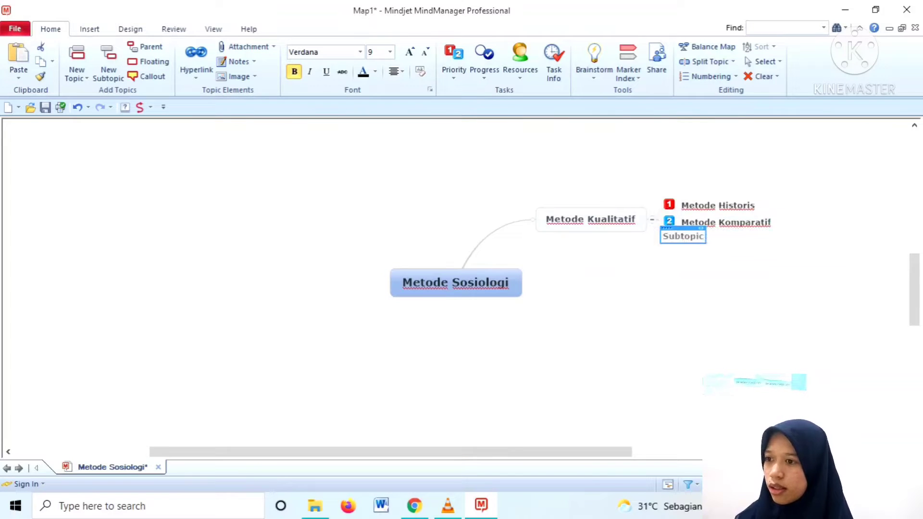
pyautogui.click(454, 63)
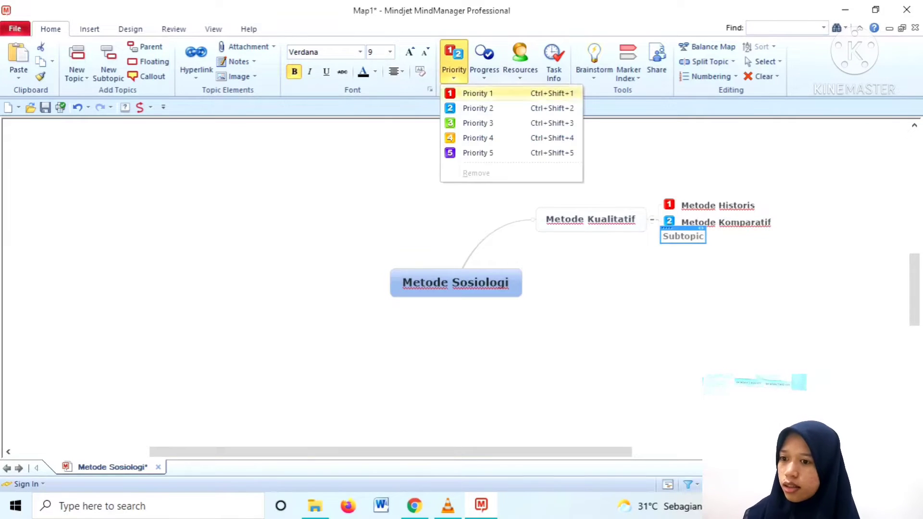
pyautogui.click(478, 123)
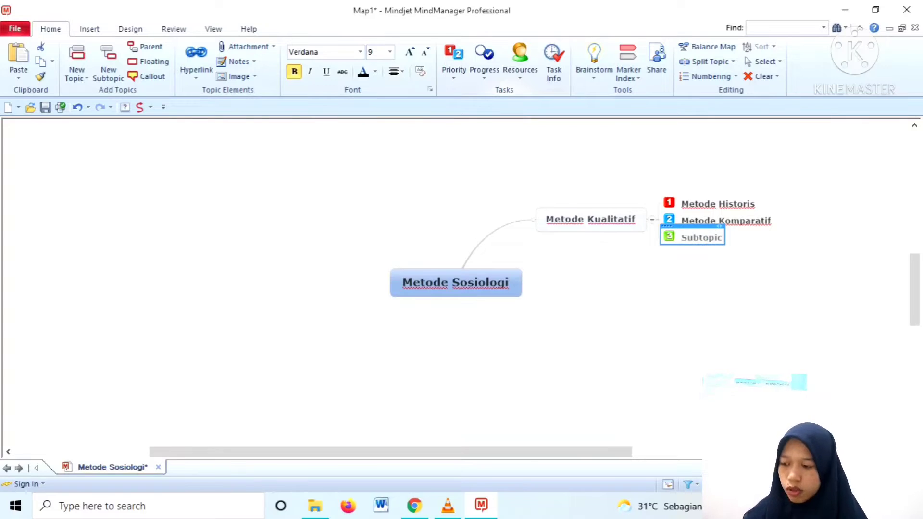
# Step: Name the Priority 3 subtopic of Metode Kualitatif "Metode Study Kasus"
pyautogui.click(700, 238)
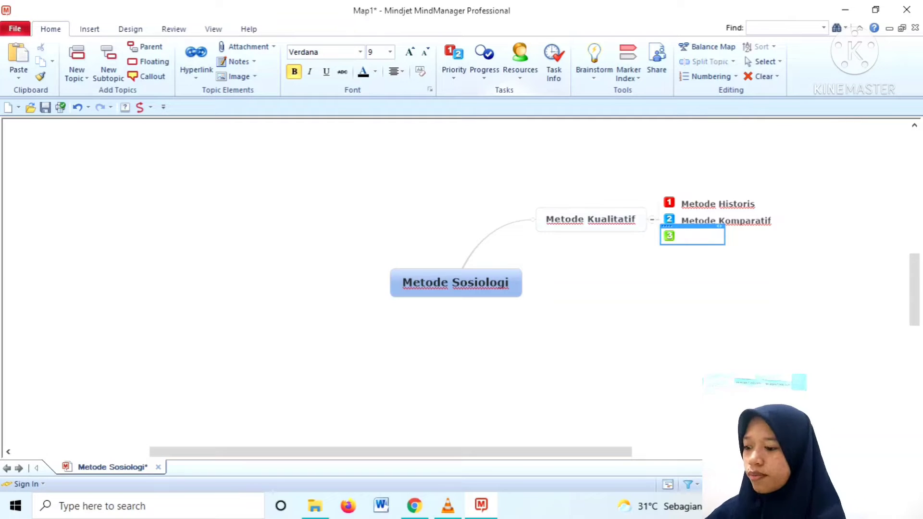
pyautogui.press('capslock')
pyautogui.write('M')
pyautogui.press('capslock')
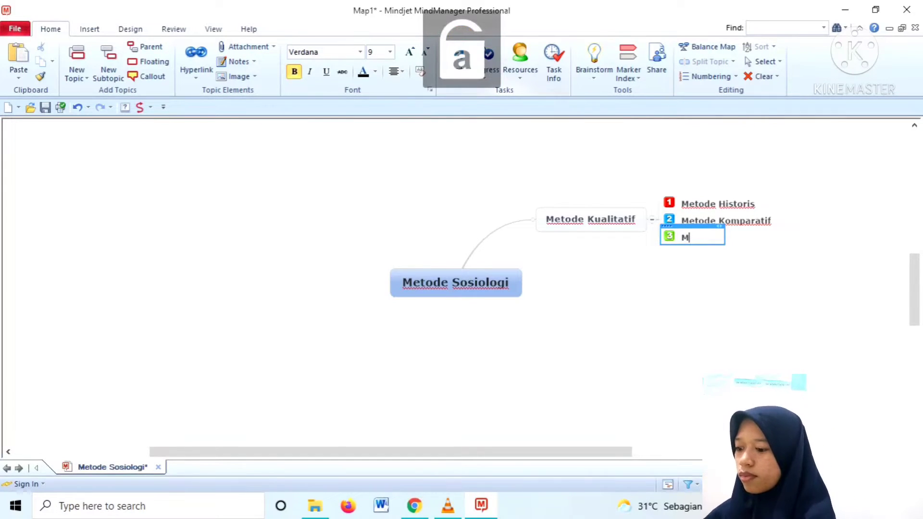
pyautogui.write('etode')
pyautogui.press('capslock')
pyautogui.write('S')
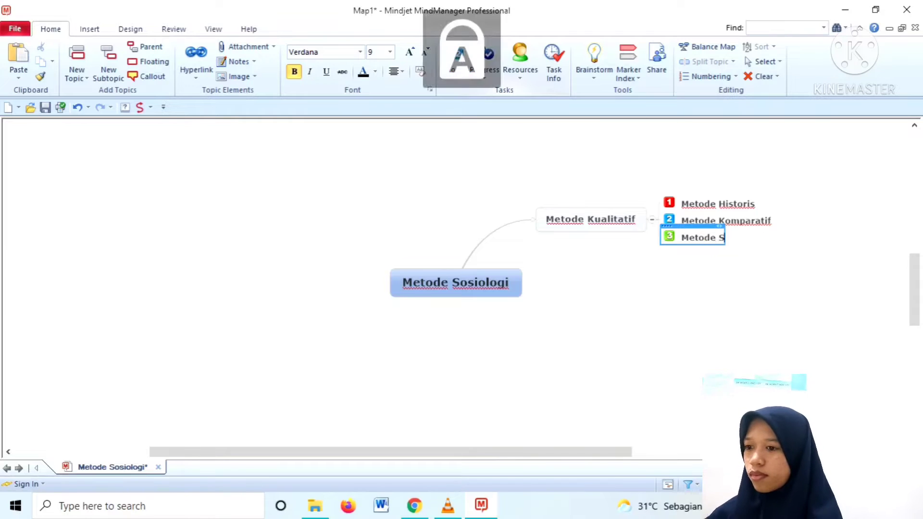
pyautogui.press('capslock')
pyautogui.write('tdy')
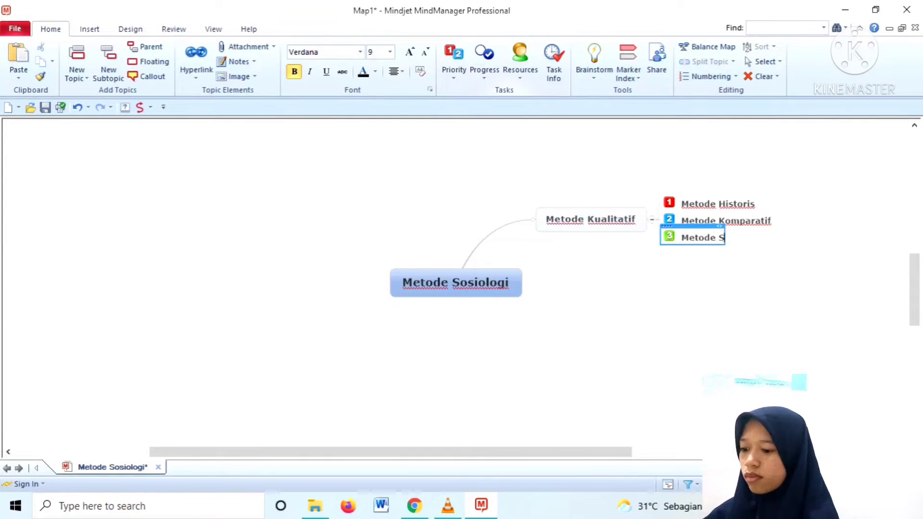
pyautogui.write('tudy')
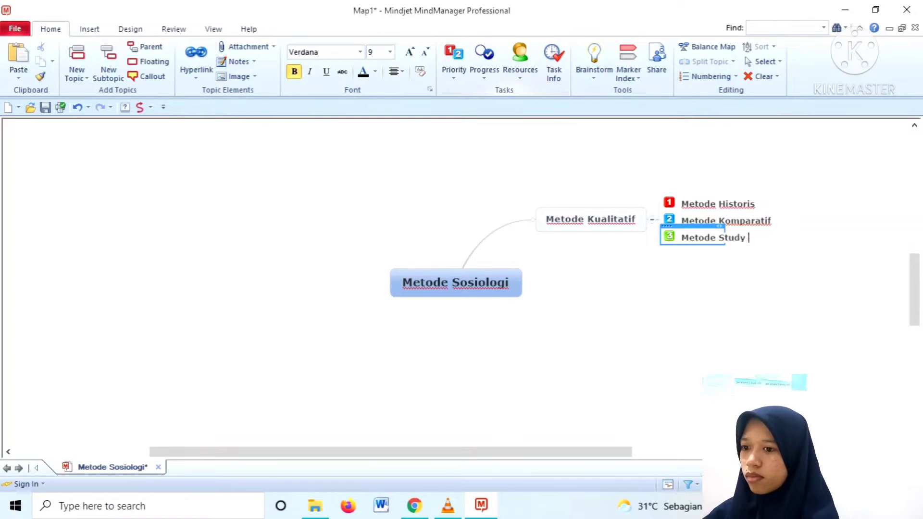
pyautogui.press('capslock')
pyautogui.write('K')
pyautogui.press('capslock')
pyautogui.write('s')
pyautogui.press('BackSpace')
pyautogui.write('a')
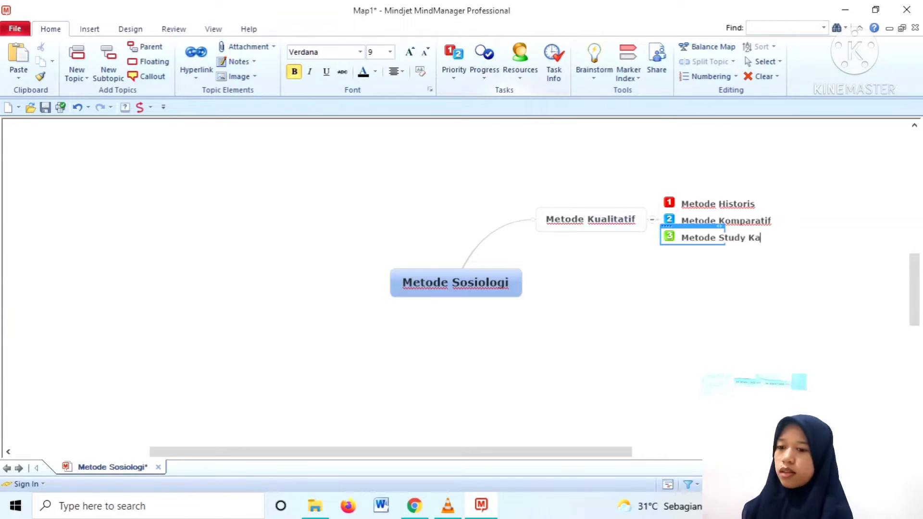
pyautogui.write('sus')
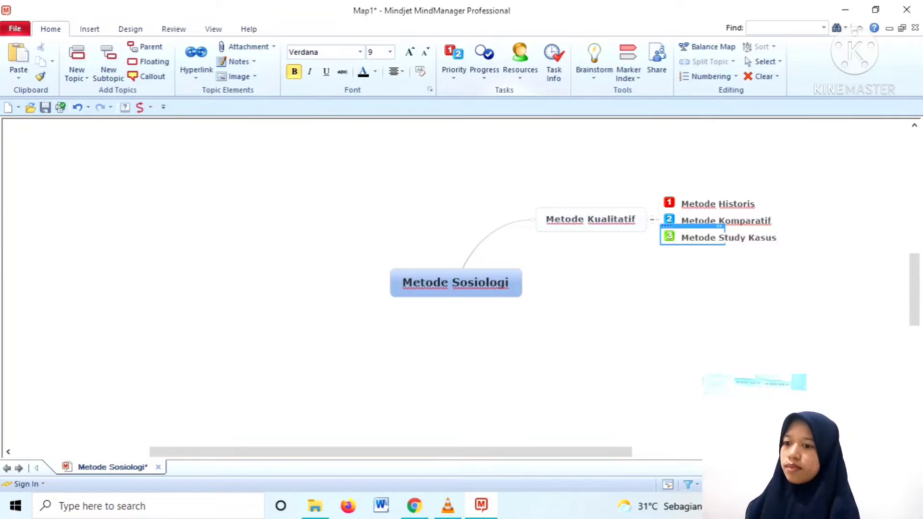
pyautogui.press('Return')
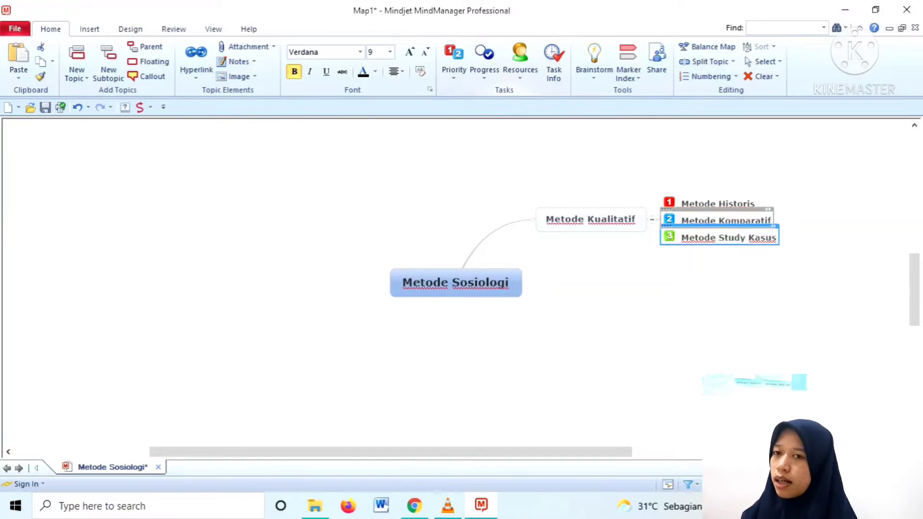
# Step: Add a subtopic to Metode Historis and name it "Terjadi di Masa Lampau"
pyautogui.click(718, 204)
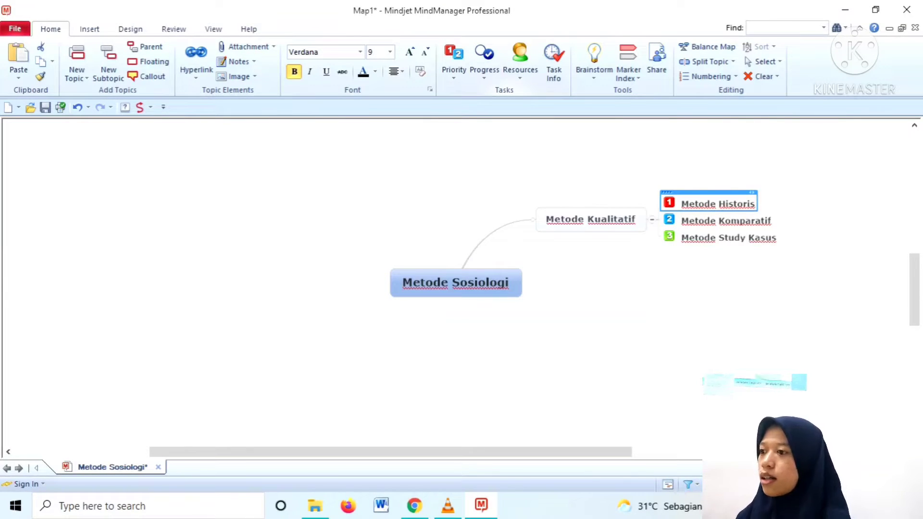
pyautogui.click(108, 62)
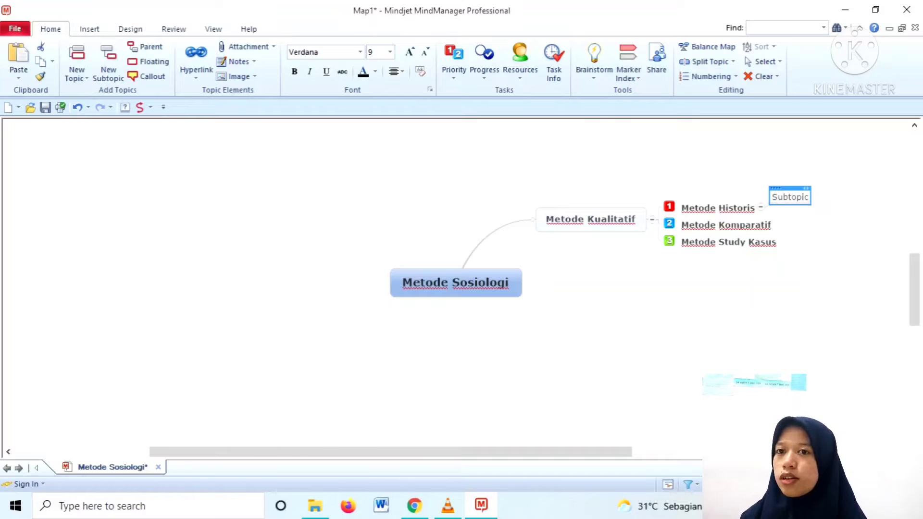
pyautogui.press('BackSpace')
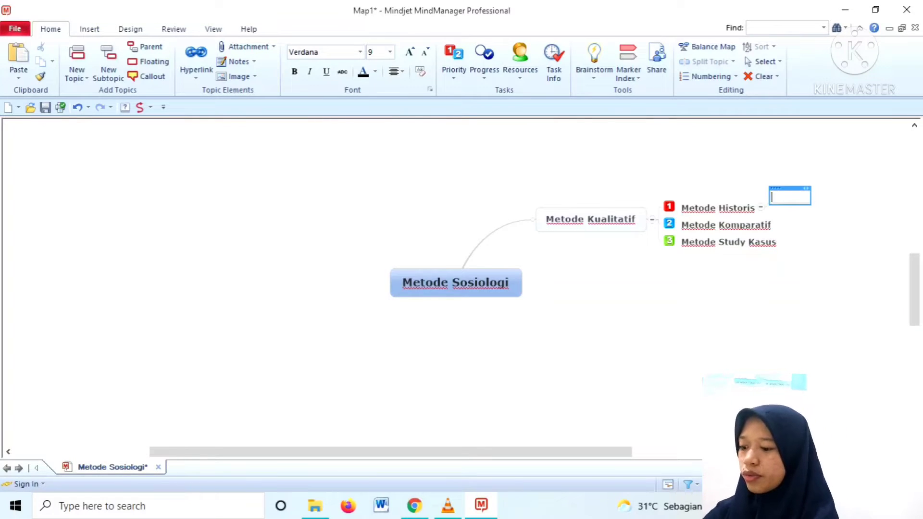
pyautogui.write('Ter')
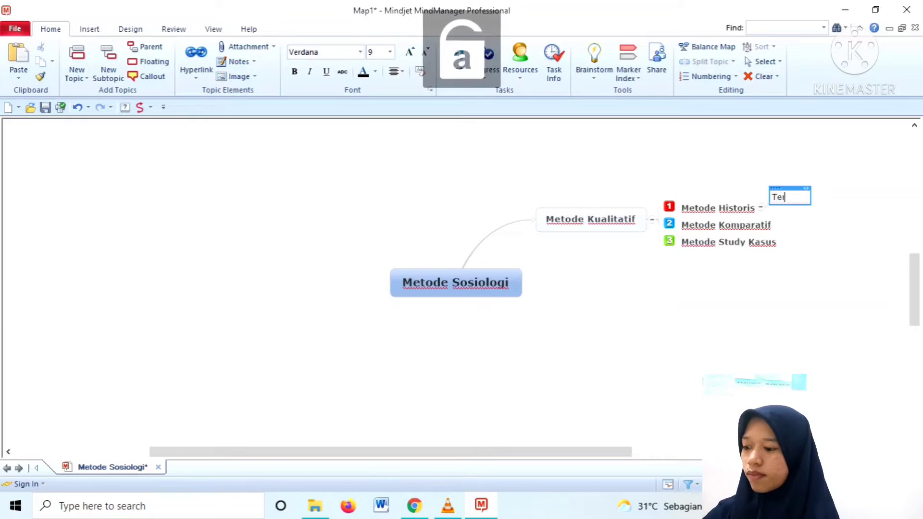
pyautogui.write('jadi di Masa')
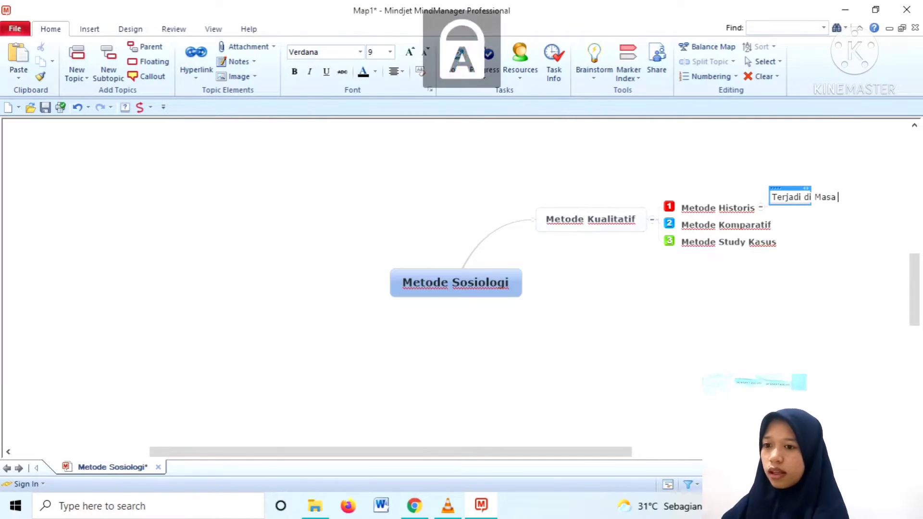
pyautogui.write(' Lampau')
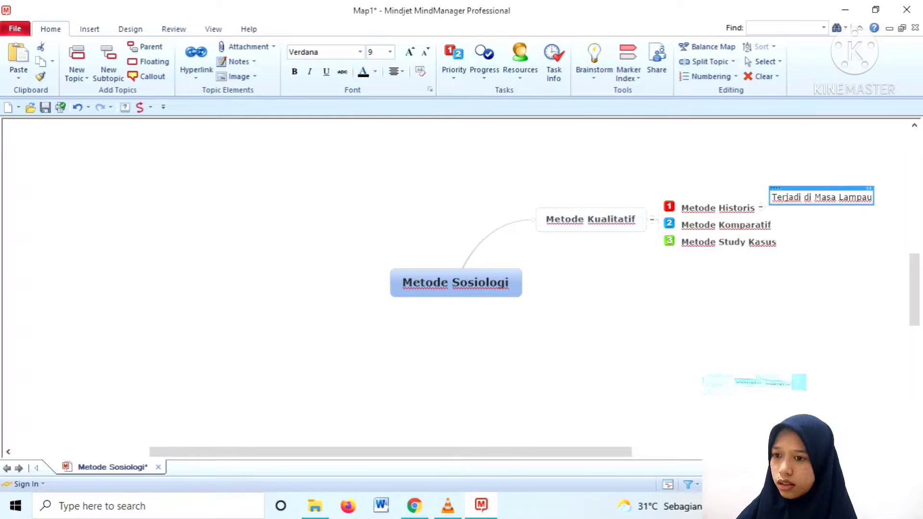
pyautogui.click(793, 226)
# Step: Add a subtopic to Metode Komparatif and name it "Fenomena Sosial"
pyautogui.click(726, 225)
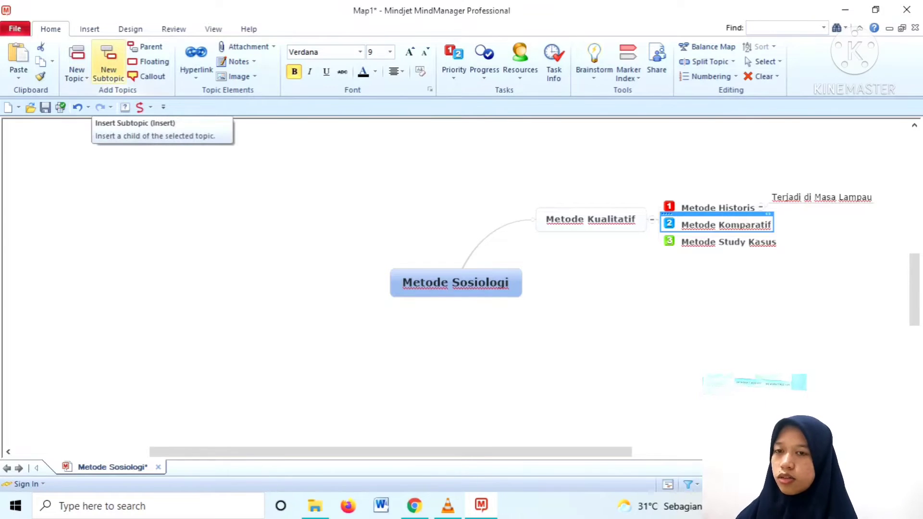
pyautogui.click(108, 68)
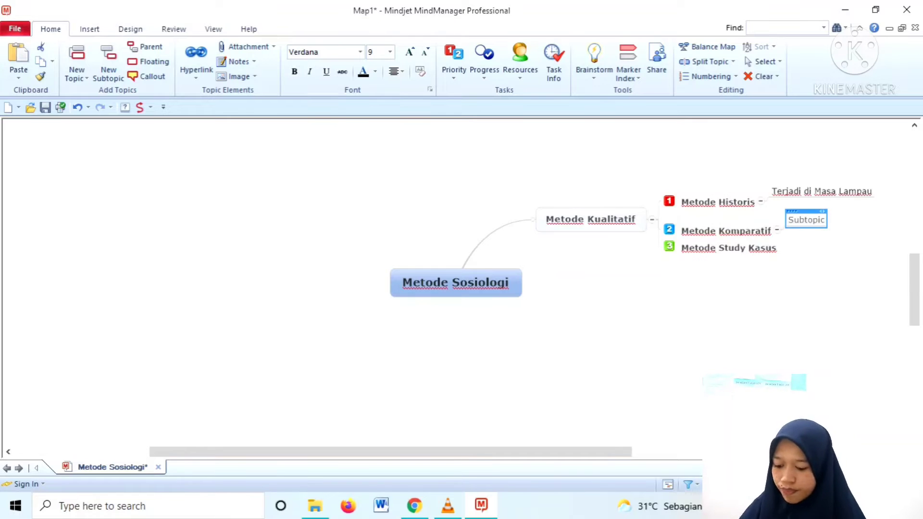
pyautogui.press('BackSpace')
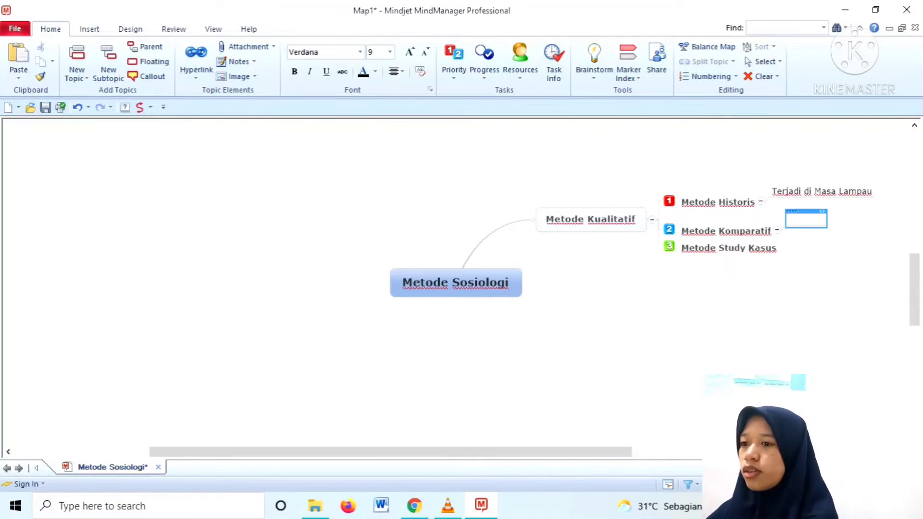
pyautogui.press('capslock')
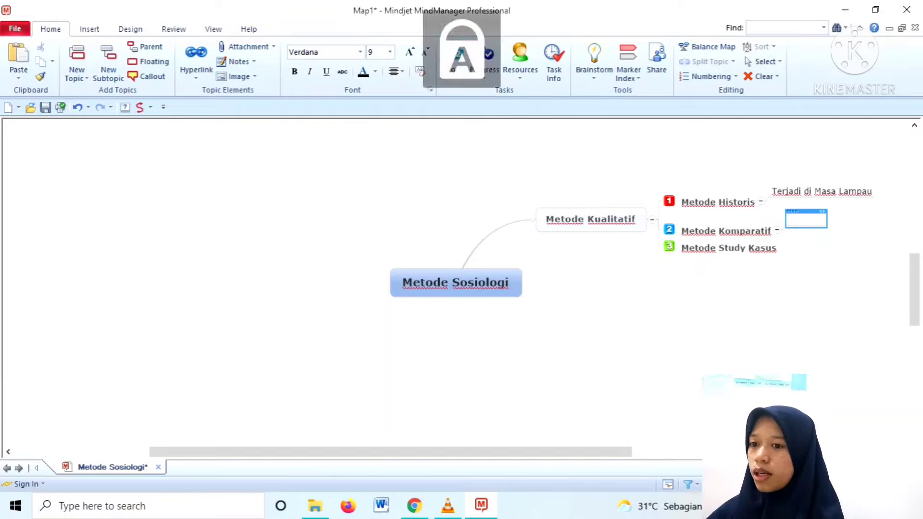
pyautogui.write('F')
pyautogui.press('capslock')
pyautogui.write('enomen')
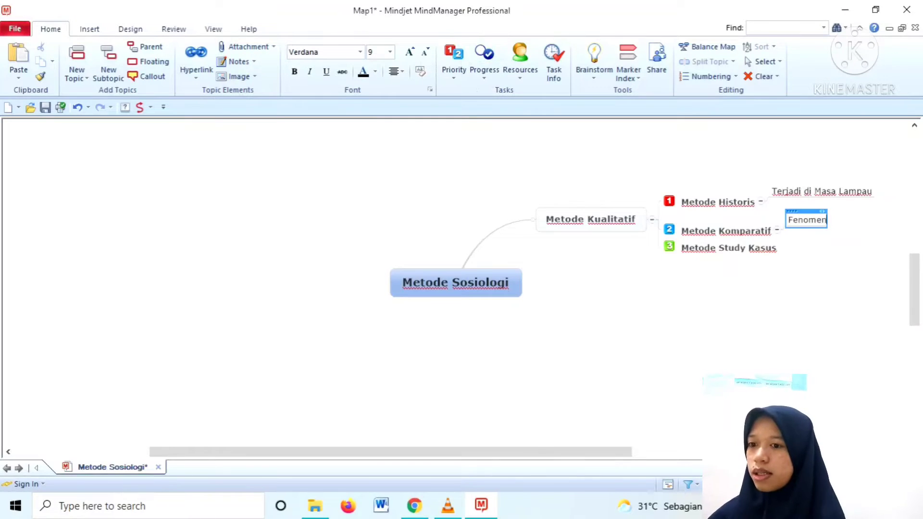
pyautogui.write('a')
pyautogui.press('capslock')
pyautogui.write('S')
pyautogui.press('capslock')
pyautogui.write('osial')
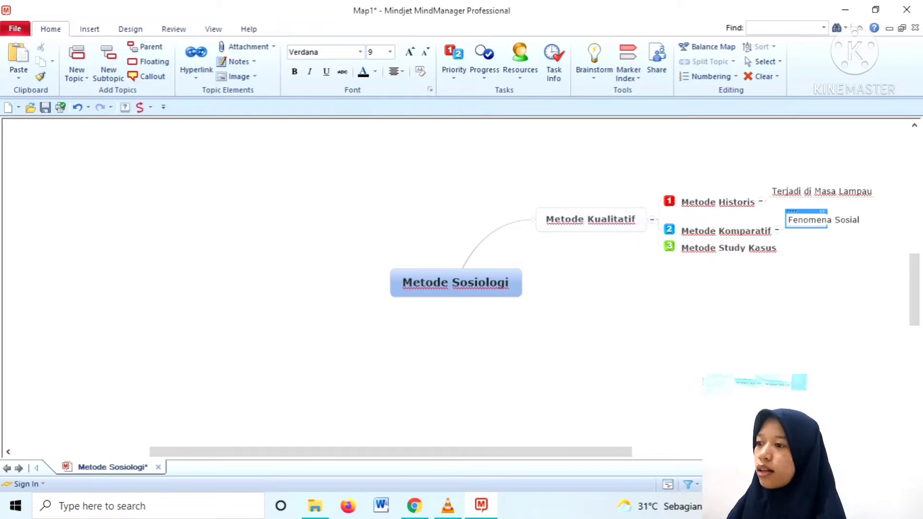
# Step: Add a subtopic to Metode Study Kasus and name it "fakta Sosial"
pyautogui.click(728, 248)
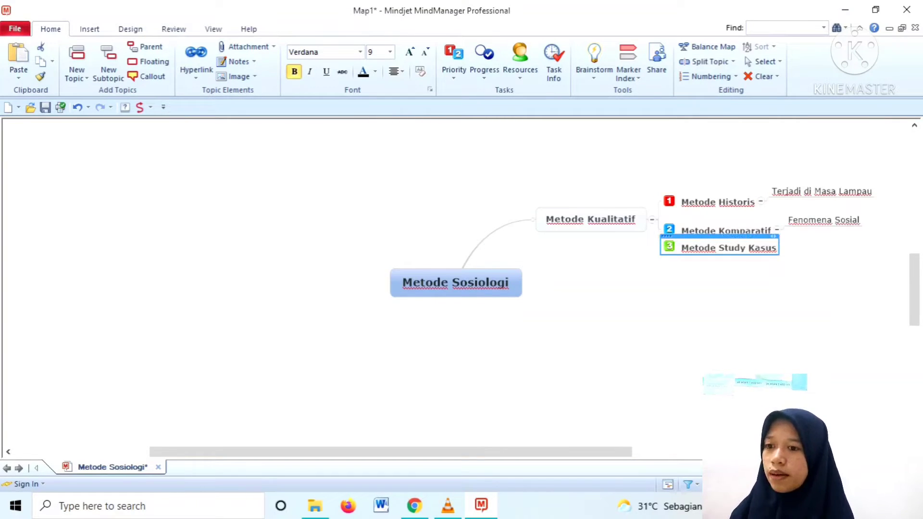
pyautogui.click(108, 63)
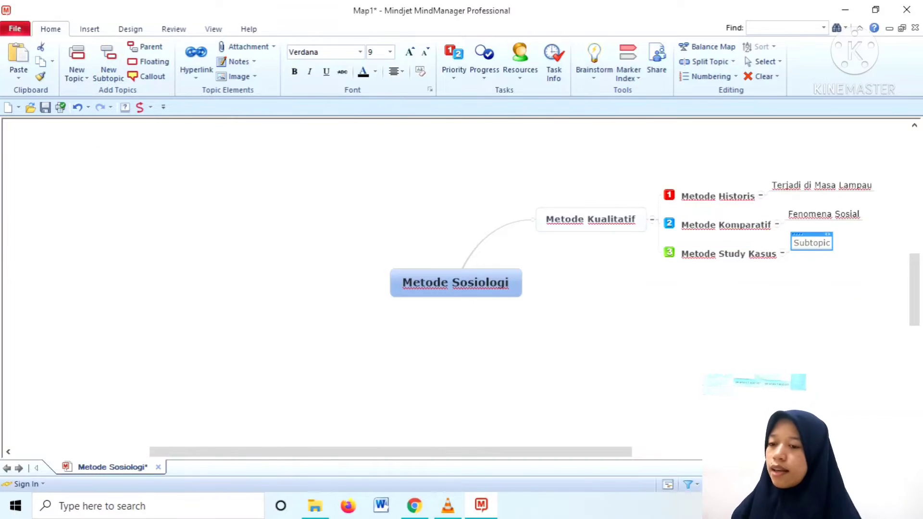
pyautogui.press('BackSpace')
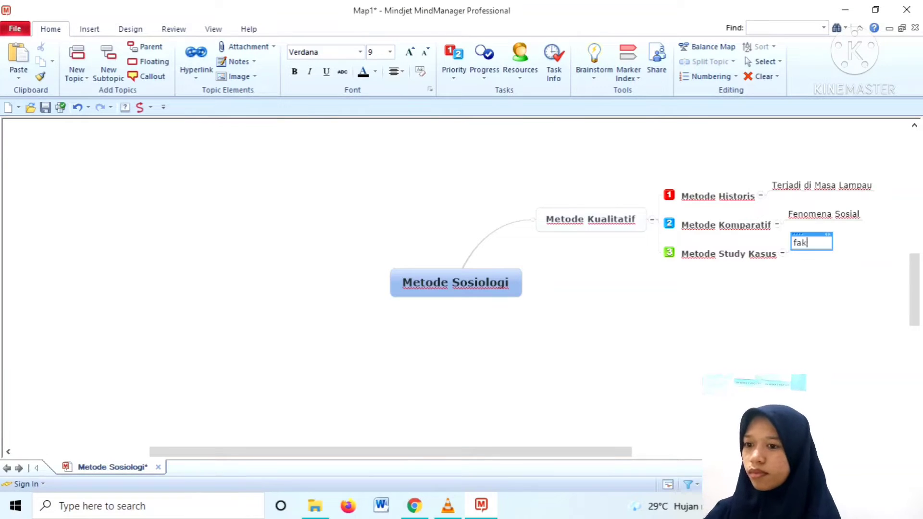
pyautogui.write('fakya Sosial')
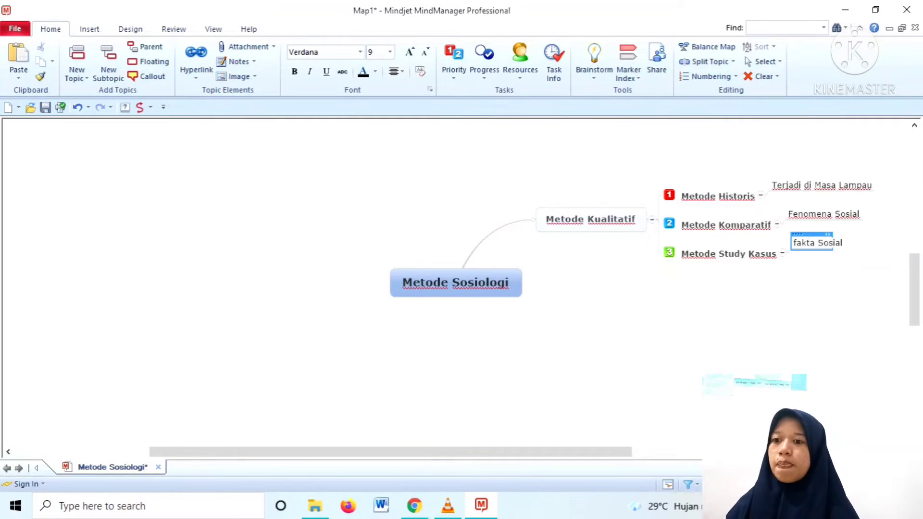
pyautogui.click(784, 295)
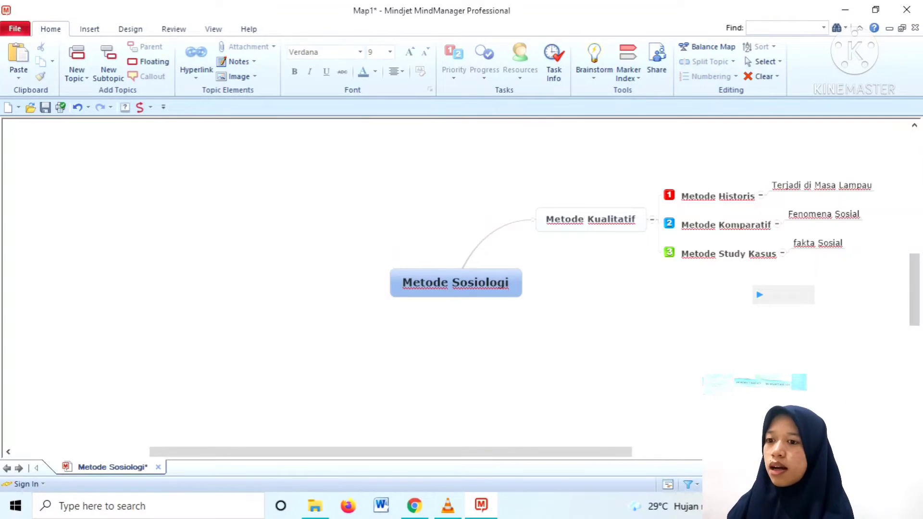
# Step: Format the Terjadi di Masa Lampau subtopic in Times New Roman, size 10, italic
pyautogui.click(822, 185)
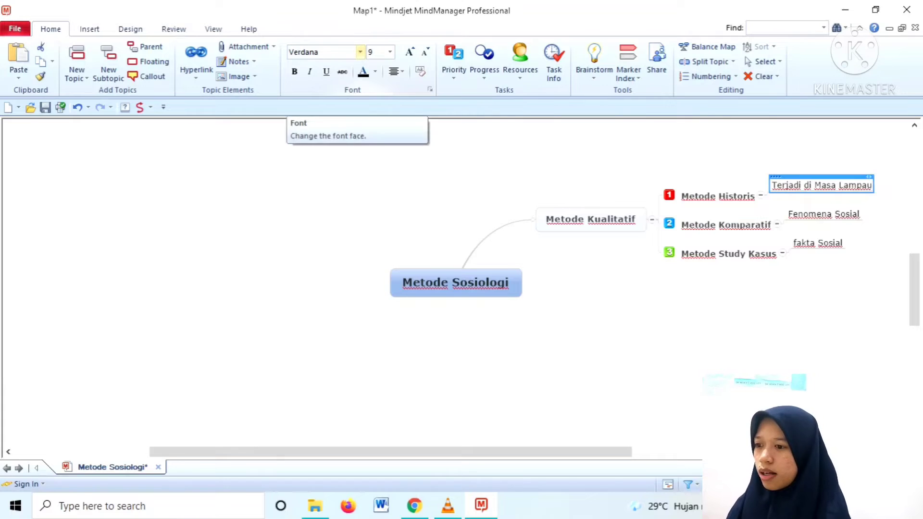
pyautogui.click(360, 52)
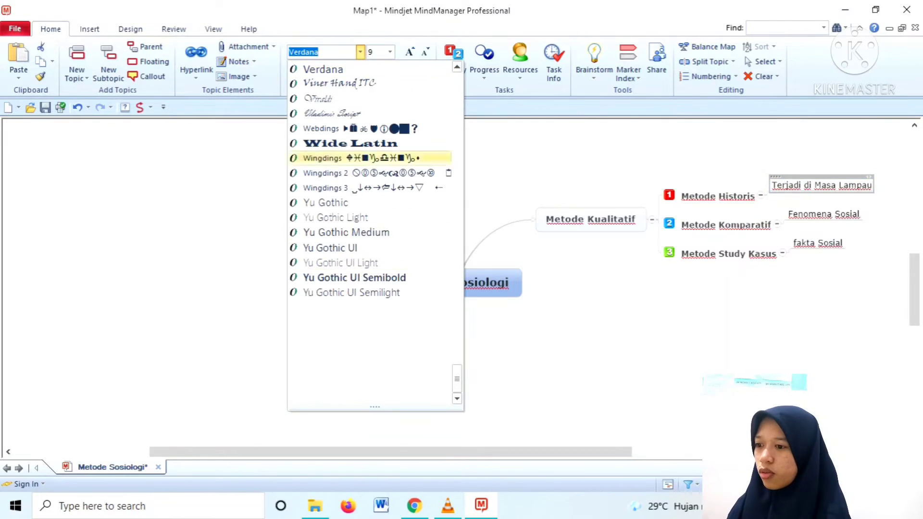
pyautogui.scroll(6, 346, 351)
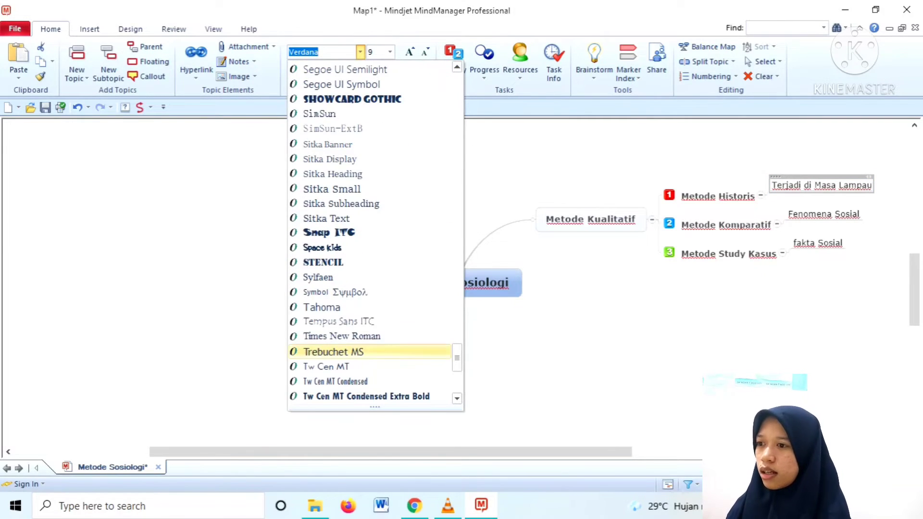
pyautogui.click(336, 333)
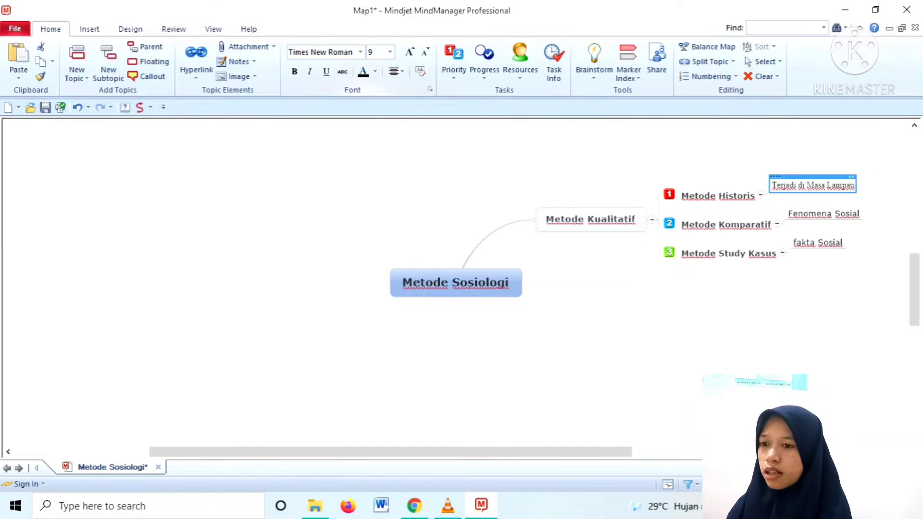
pyautogui.click(390, 52)
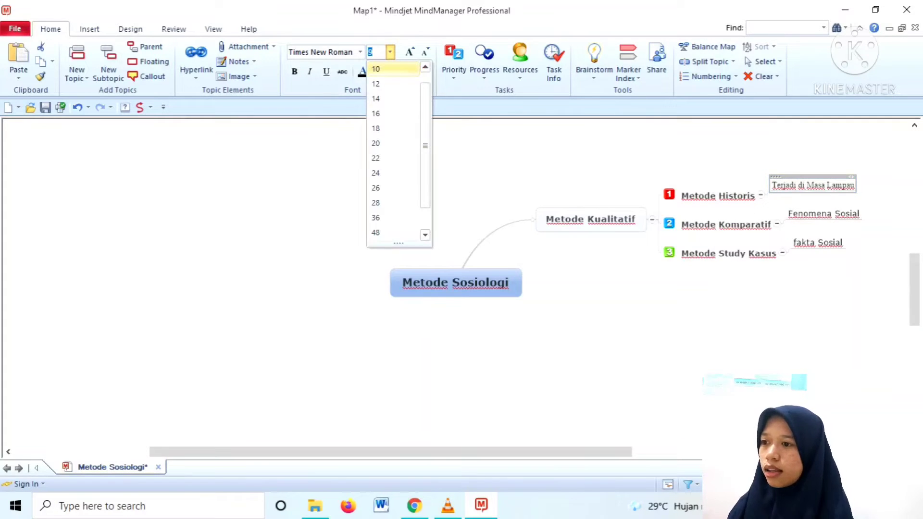
pyautogui.click(376, 69)
pyautogui.click(309, 71)
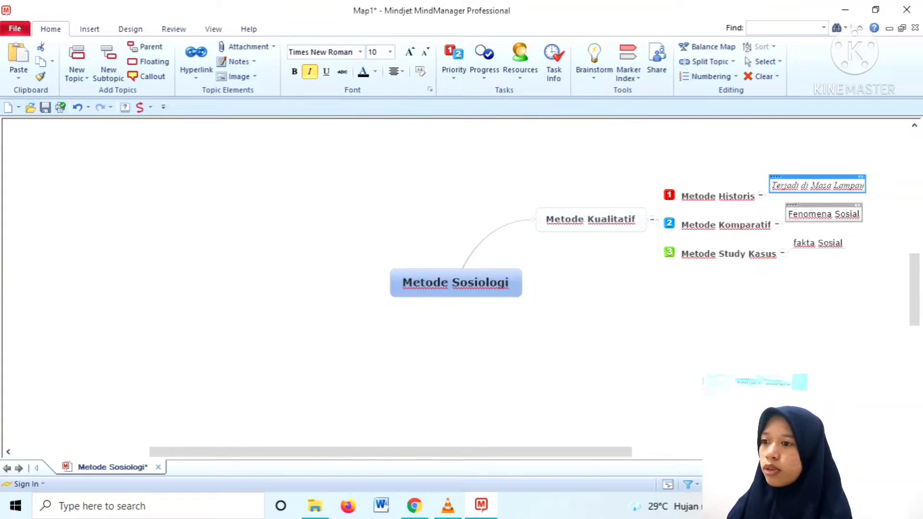
# Step: Change the font of the Fenomena Sosial subtopic to Times New Roman
pyautogui.click(824, 215)
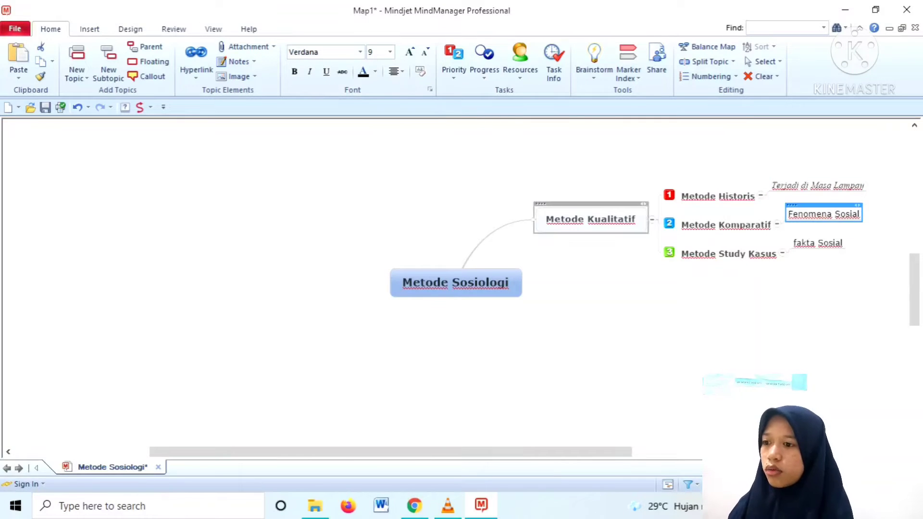
pyautogui.click(359, 52)
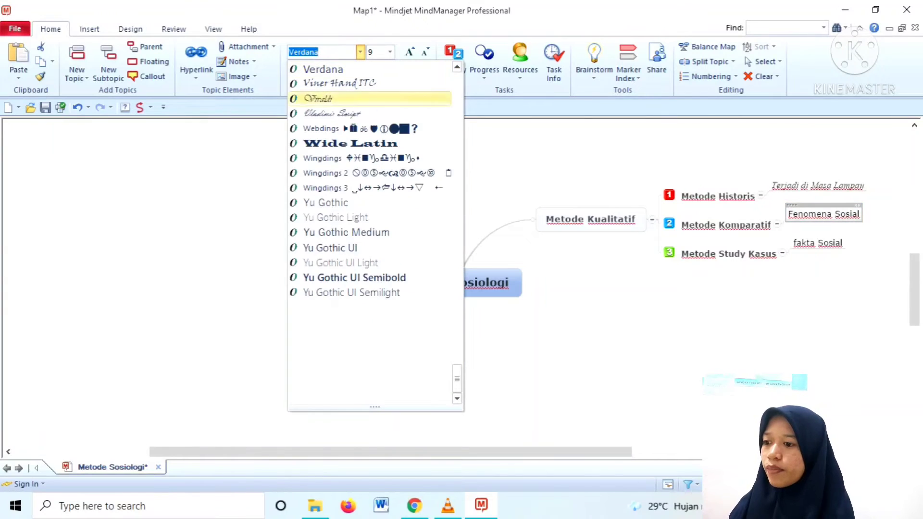
pyautogui.click(457, 354)
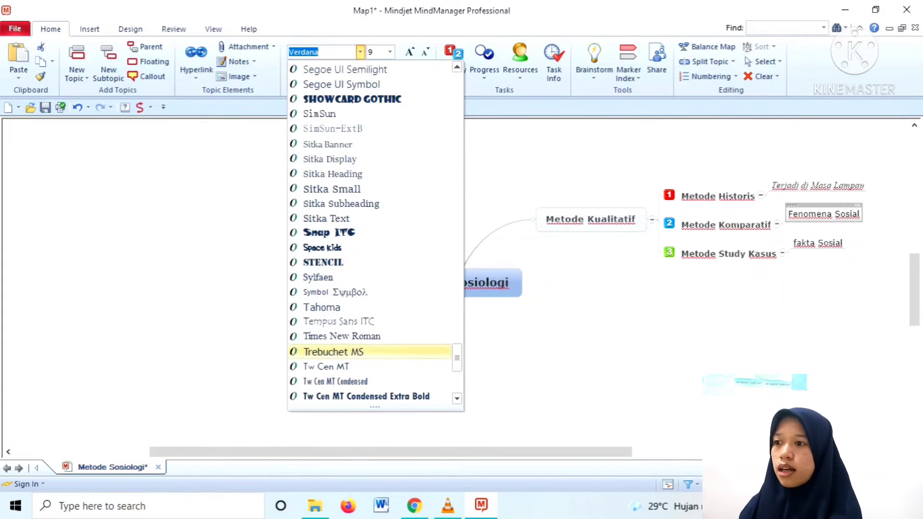
pyautogui.click(342, 336)
pyautogui.click(342, 68)
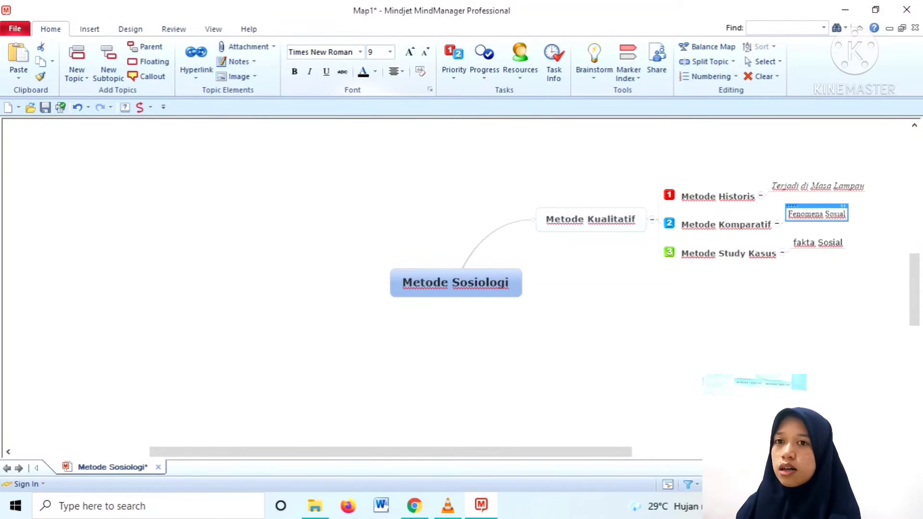
# Step: Set the Fenomena Sosial subtopic's text to size 10 and italic
pyautogui.click(390, 52)
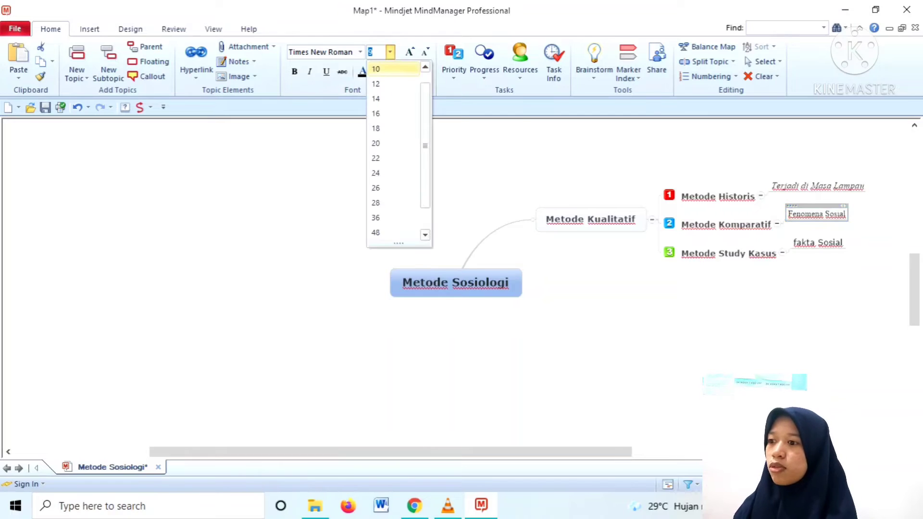
pyautogui.click(394, 83)
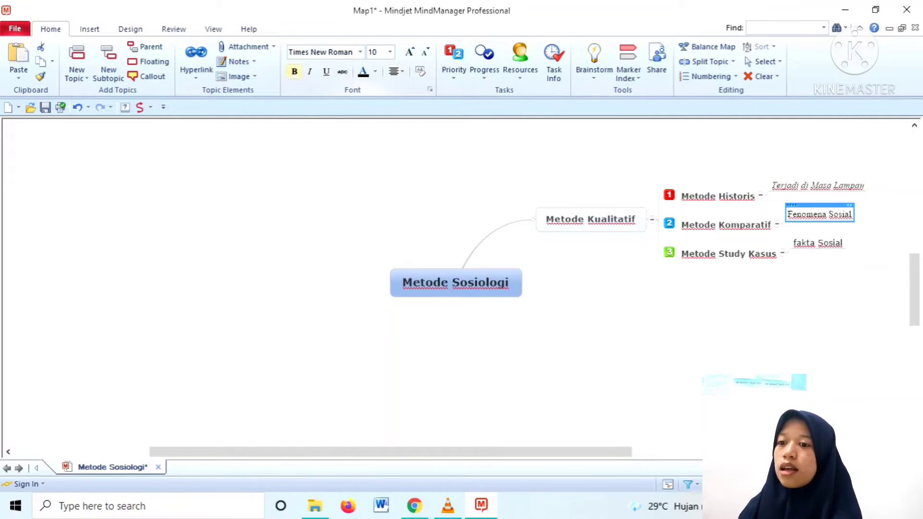
pyautogui.click(309, 72)
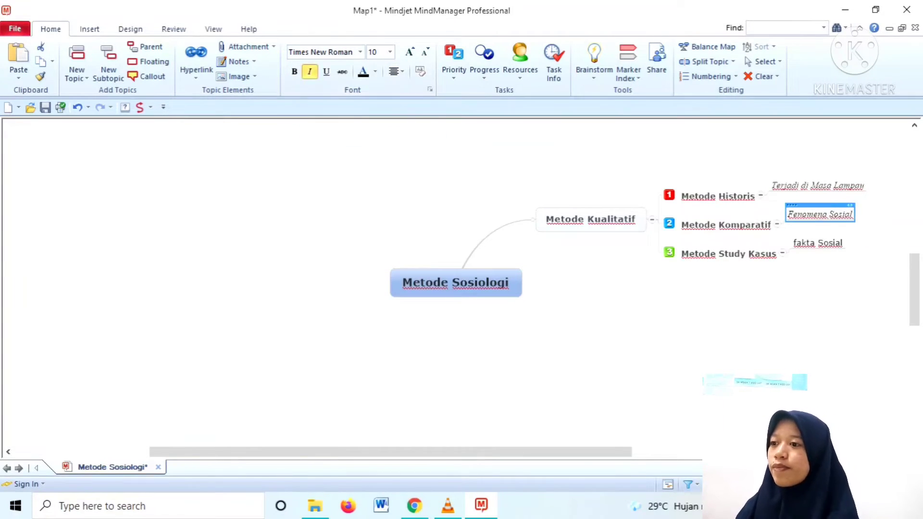
# Step: Format the fakta Sosial subtopic in Times New Roman, size 10, italic
pyautogui.click(818, 243)
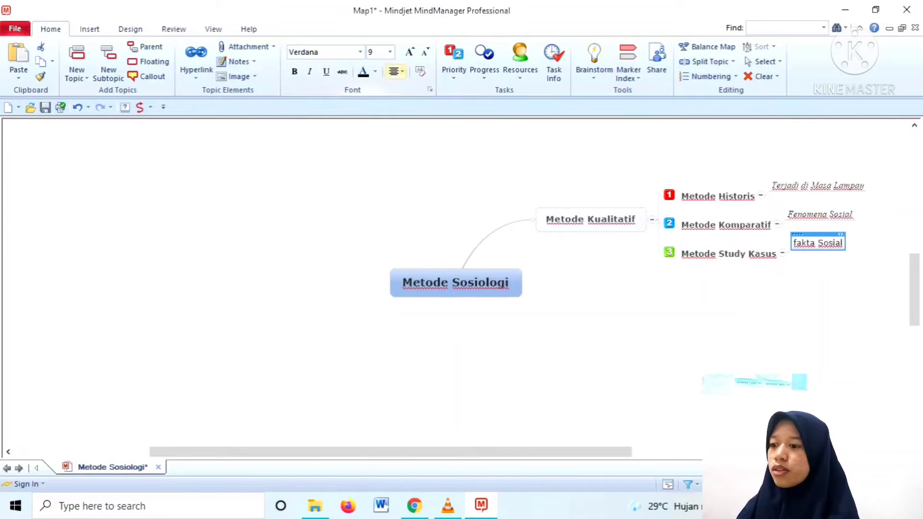
pyautogui.click(360, 52)
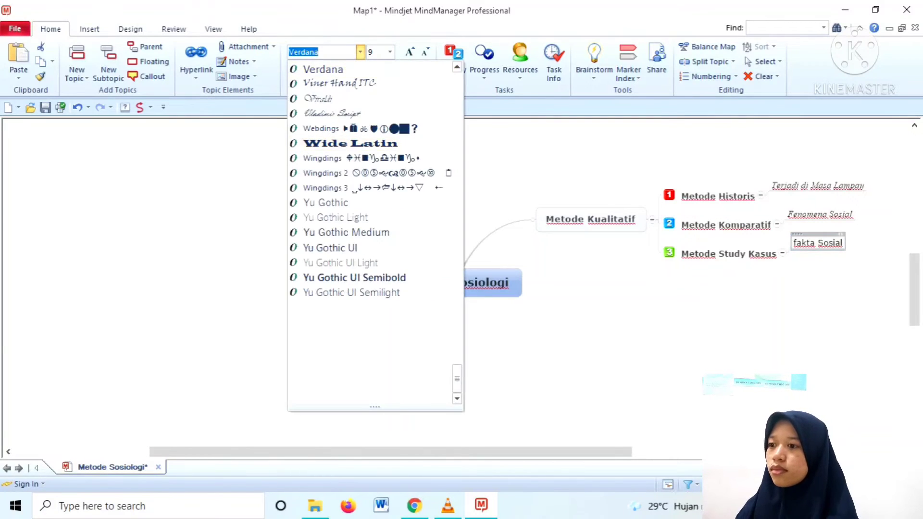
pyautogui.scroll(7, 375, 240)
pyautogui.click(336, 334)
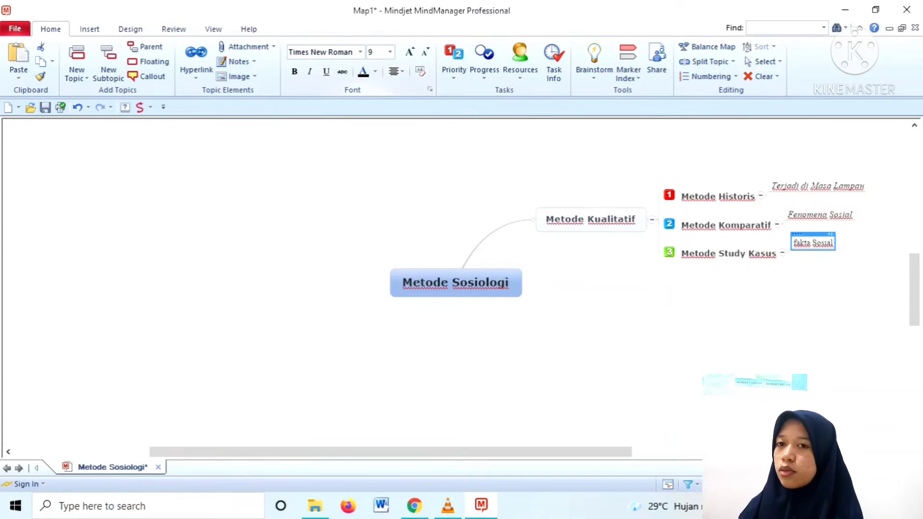
pyautogui.click(390, 52)
pyautogui.click(376, 69)
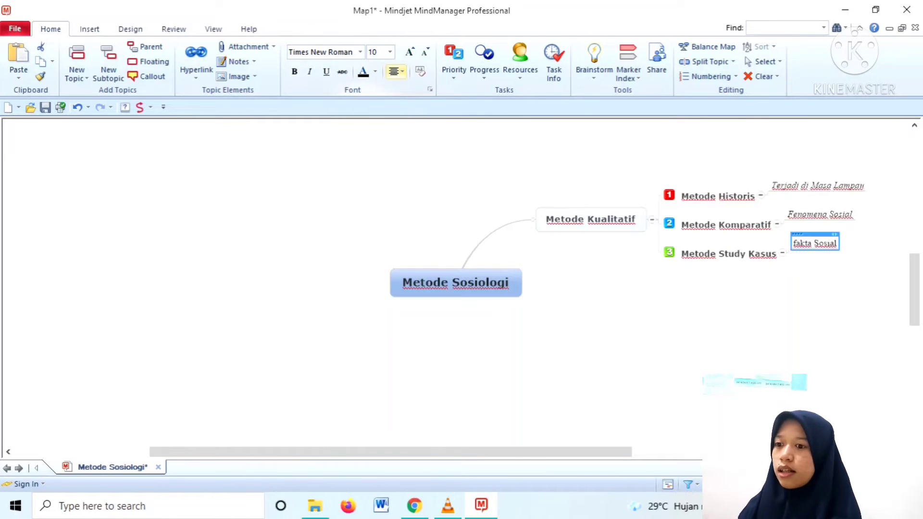
pyautogui.click(309, 71)
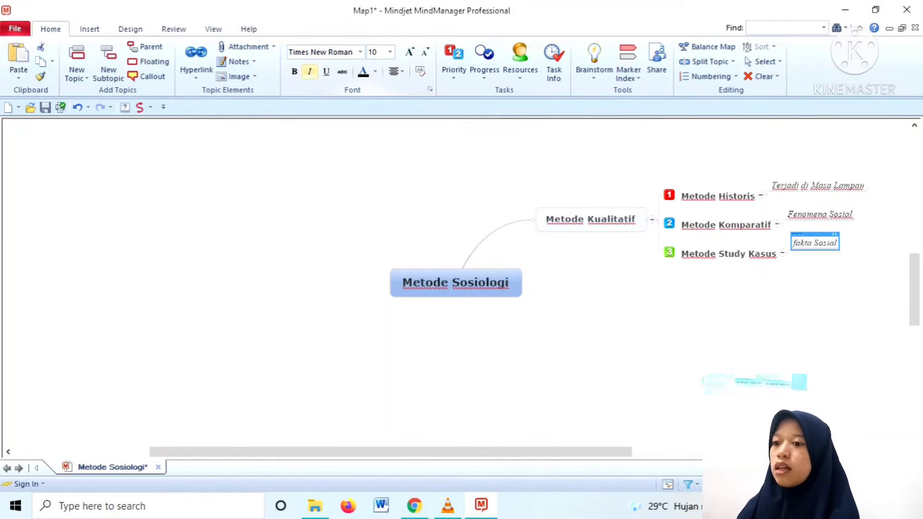
pyautogui.click(534, 382)
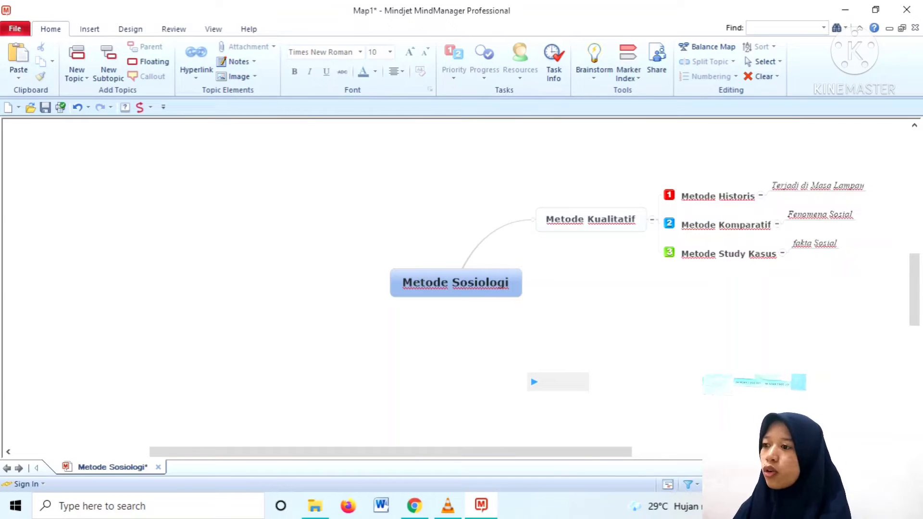
# Step: Add a second main topic to the central Metode Sosiologi topic and name it "Metode Kuantitatif"
pyautogui.click(456, 282)
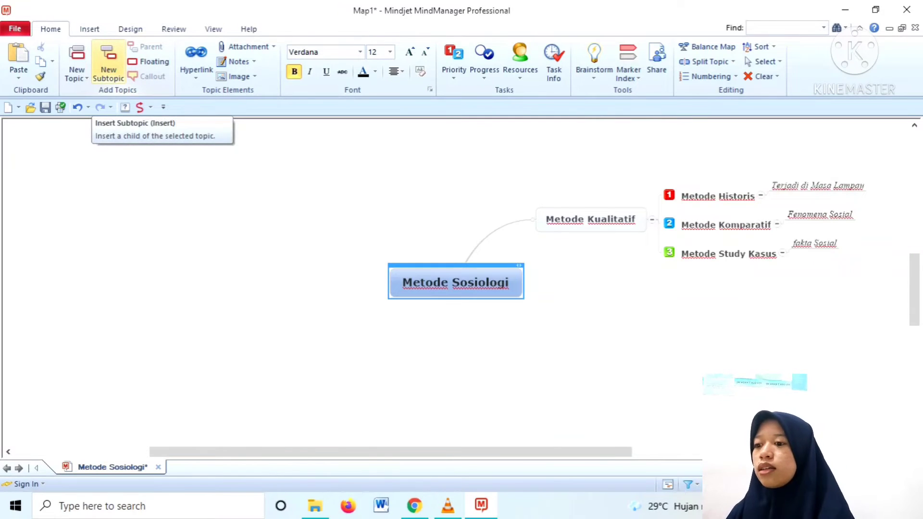
pyautogui.click(109, 68)
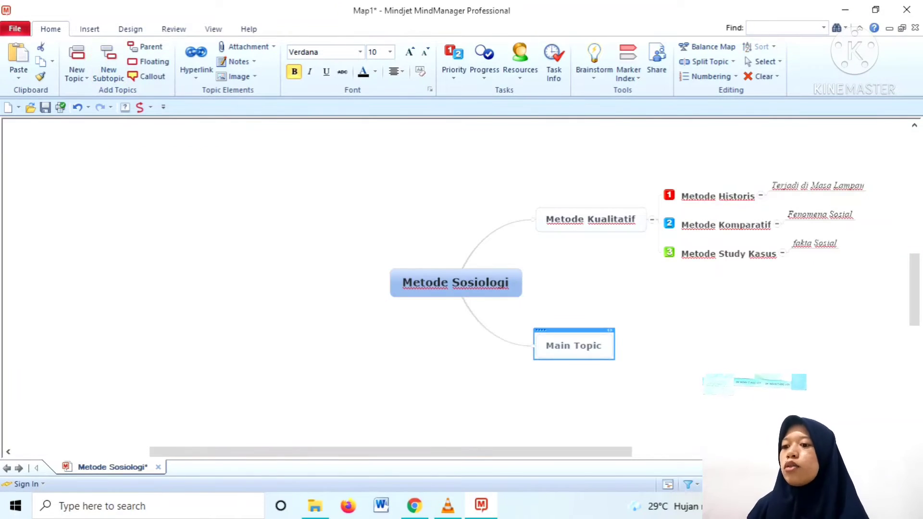
pyautogui.click(572, 345)
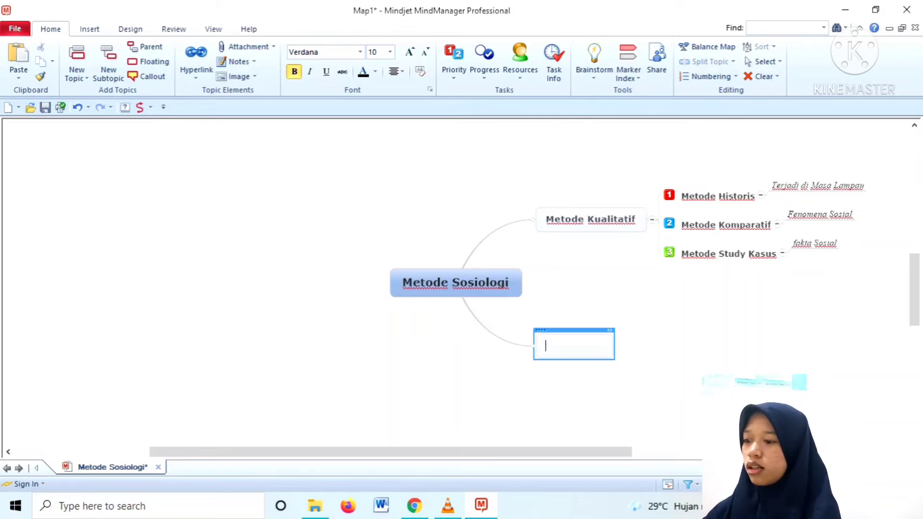
pyautogui.press('capslock')
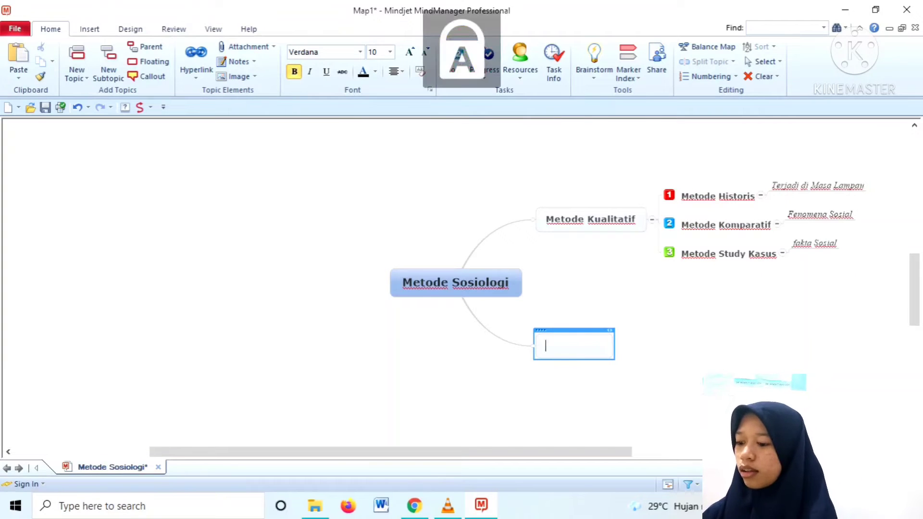
pyautogui.write('M')
pyautogui.press('capslock')
pyautogui.write('etode')
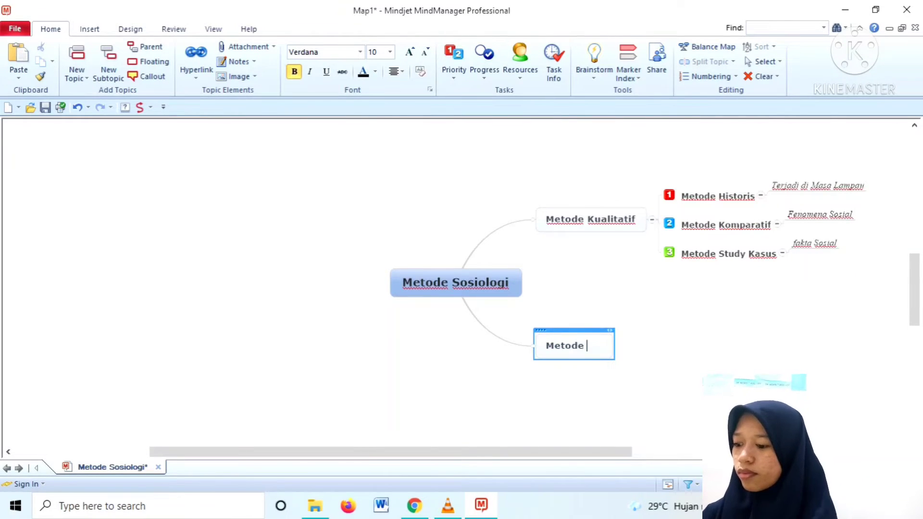
pyautogui.press('capslock')
pyautogui.write('K')
pyautogui.press('capslock')
pyautogui.write('uanti')
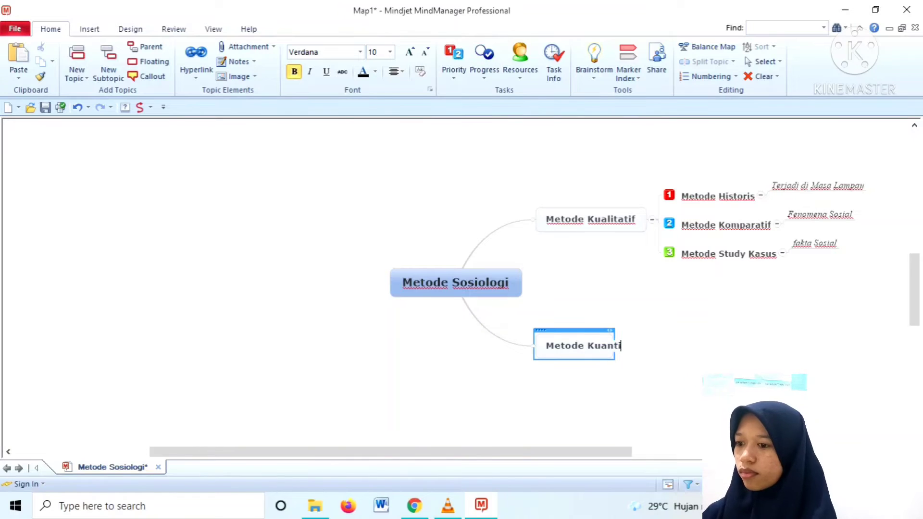
pyautogui.write('tif')
pyautogui.press('BackSpace')
pyautogui.press('BackSpace')
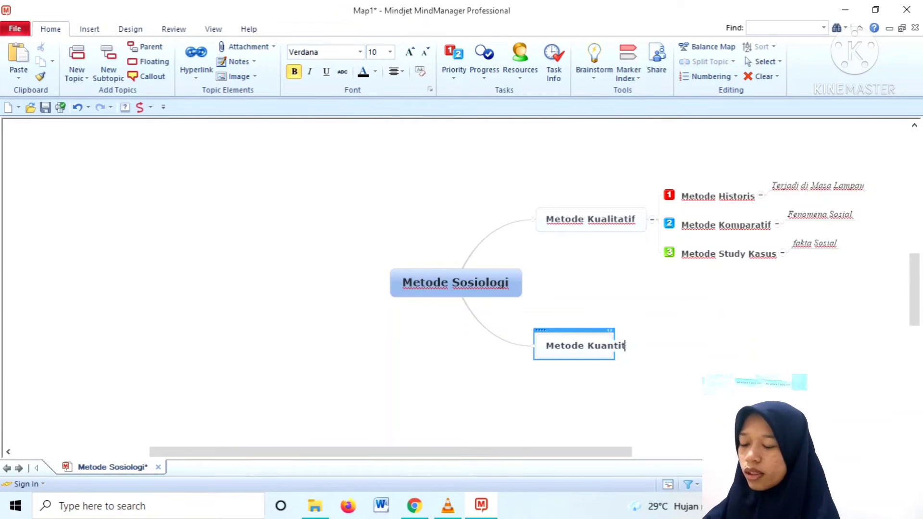
pyautogui.write('atif')
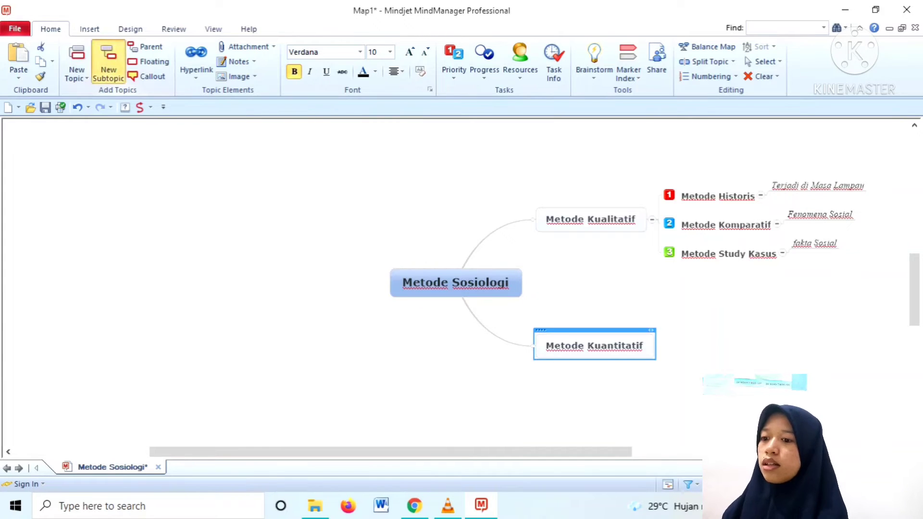
# Step: Add a subtopic named "Metode Statistik" to Metode Kuantitatif and mark it Priority 1
pyautogui.click(108, 62)
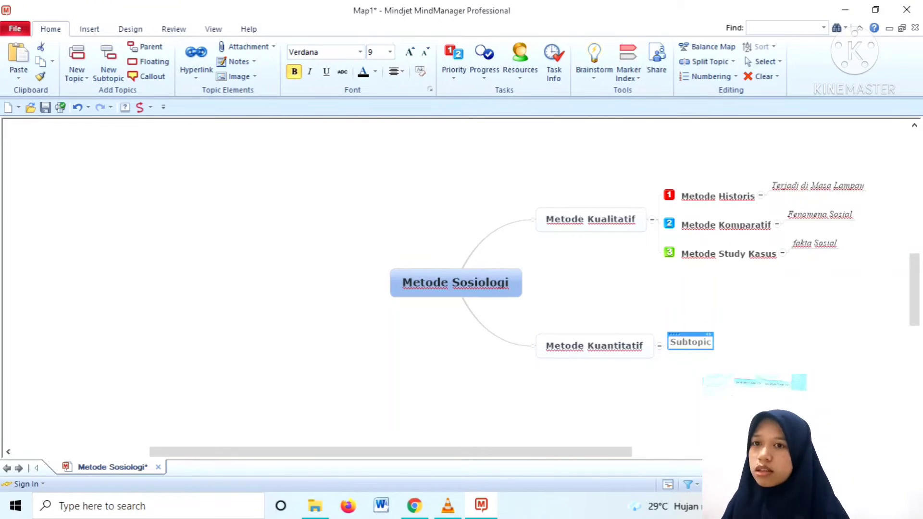
pyautogui.press('BackSpace')
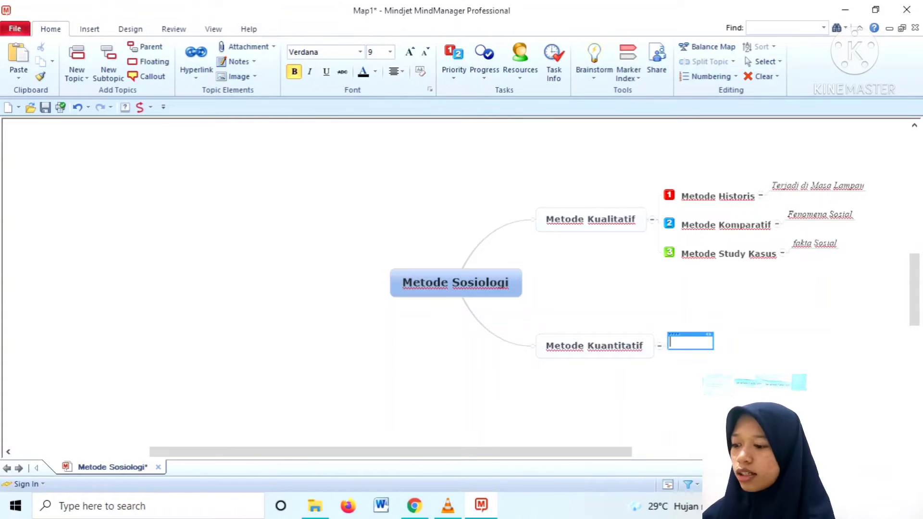
pyautogui.press('capslock')
pyautogui.write('M')
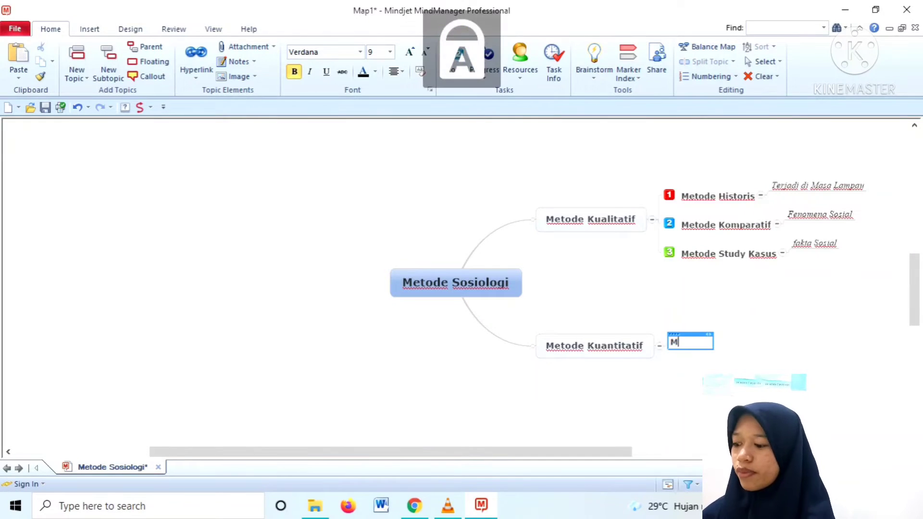
pyautogui.press('capslock')
pyautogui.write('etode')
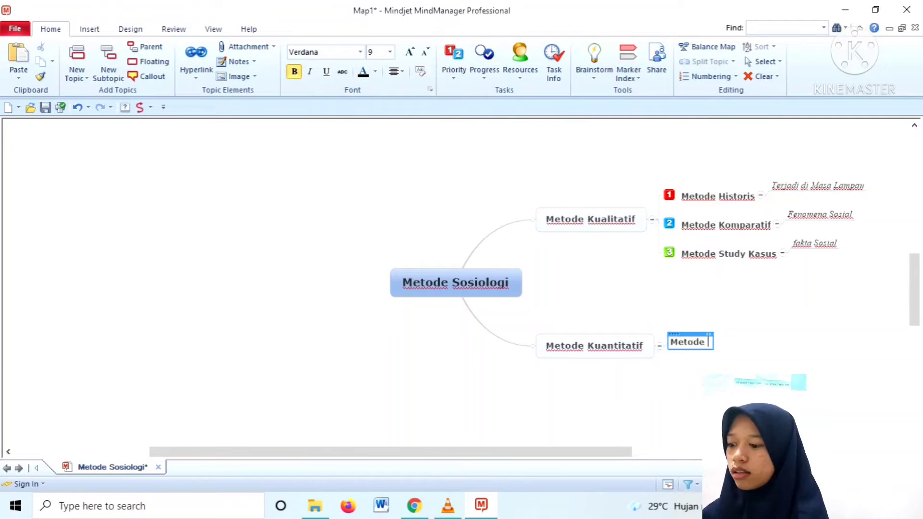
pyautogui.press('capslock')
pyautogui.press('capslock')
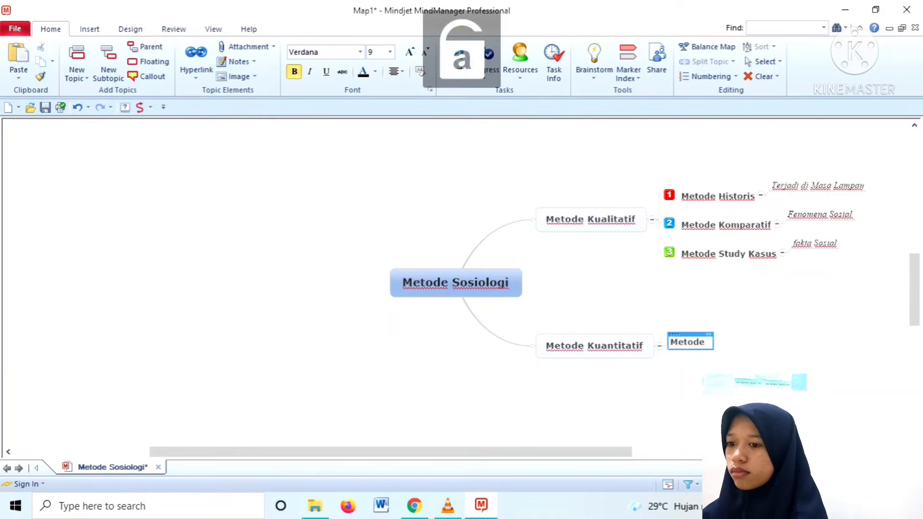
pyautogui.press('capslock')
pyautogui.press('BackSpace')
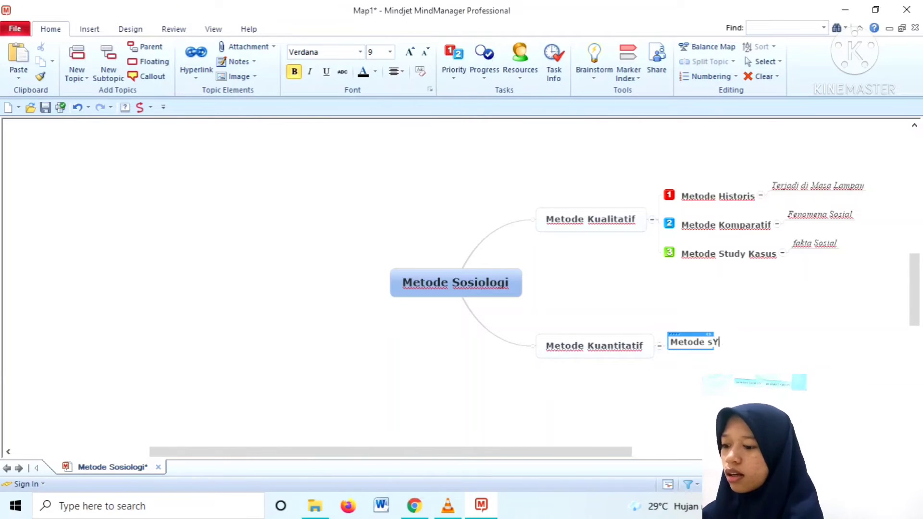
pyautogui.press('BackSpace')
pyautogui.press('capslock')
pyautogui.press('capslock')
pyautogui.write('S')
pyautogui.press('capslock')
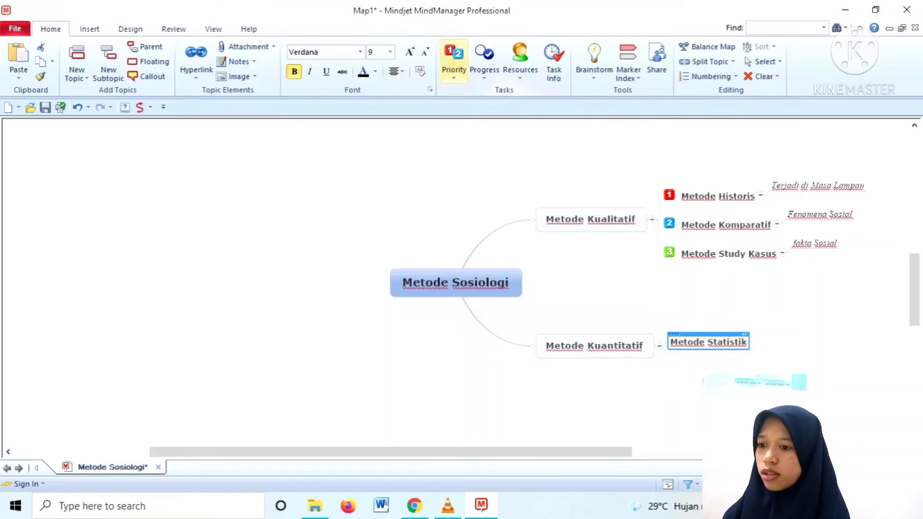
pyautogui.click(454, 63)
pyautogui.click(478, 93)
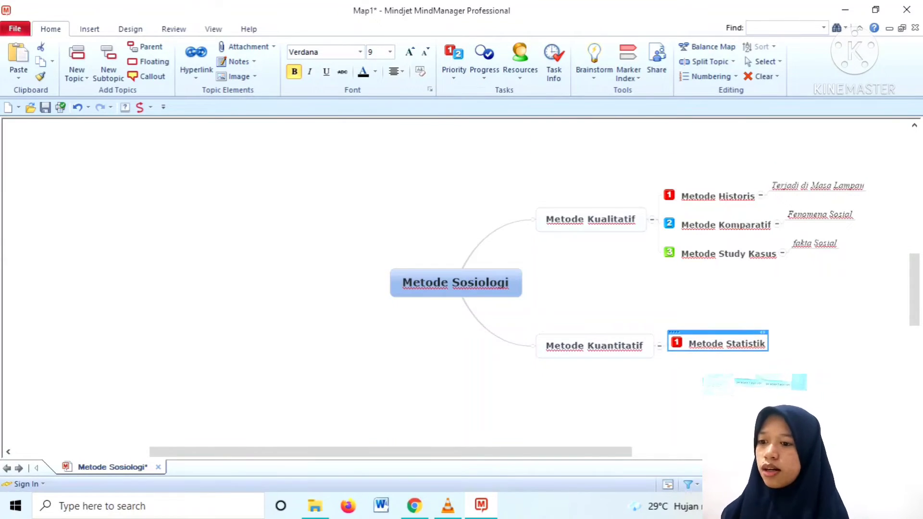
# Step: Add a second subtopic under Metode Kuantitatif, below Metode Statistik, and mark it Priority 2
pyautogui.press('Insert')
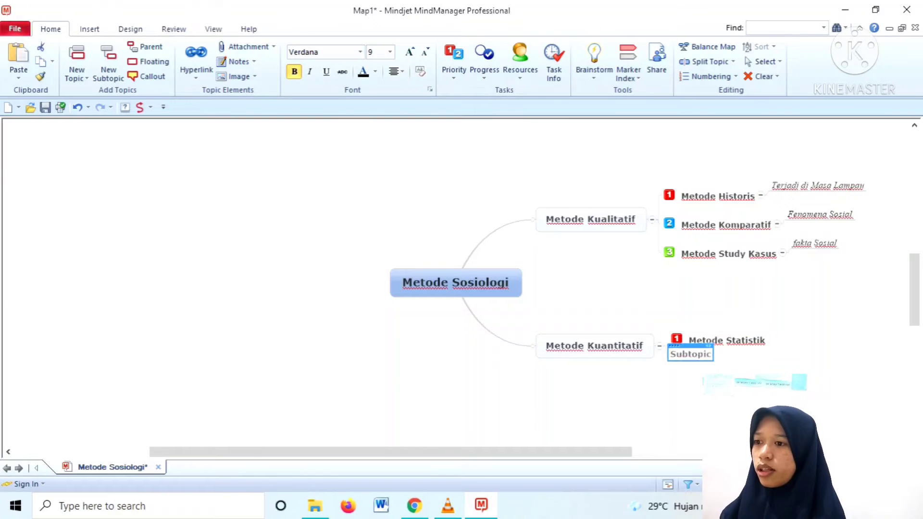
pyautogui.click(454, 60)
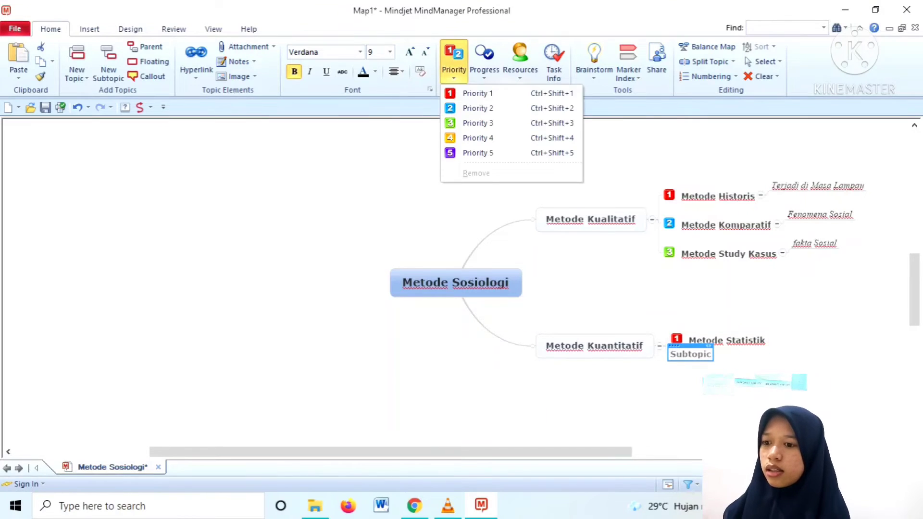
pyautogui.click(477, 107)
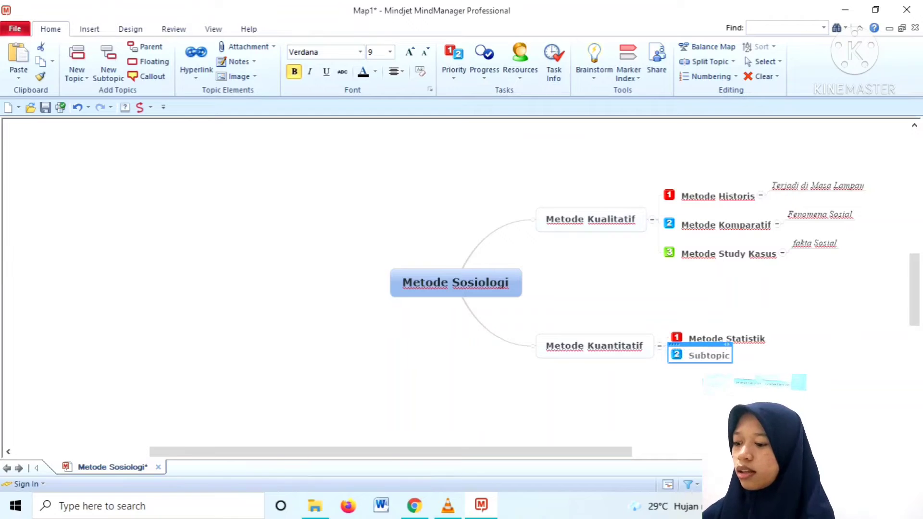
# Step: Name the Priority 2 subtopic of Metode Kuantitatif "Metode Sosiometri"
pyautogui.press('BackSpace')
pyautogui.press('capslock')
pyautogui.write('M')
pyautogui.press('capslock')
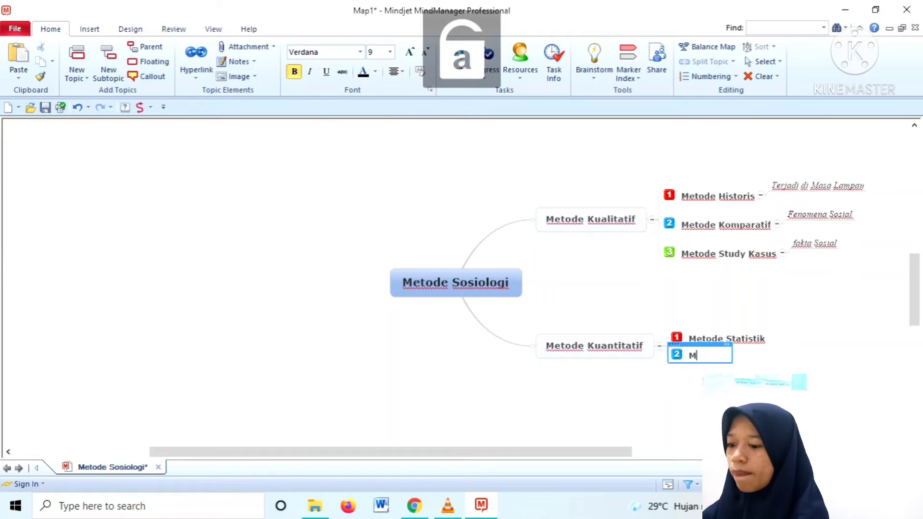
pyautogui.write('etode')
pyautogui.press('capslock')
pyautogui.write('S')
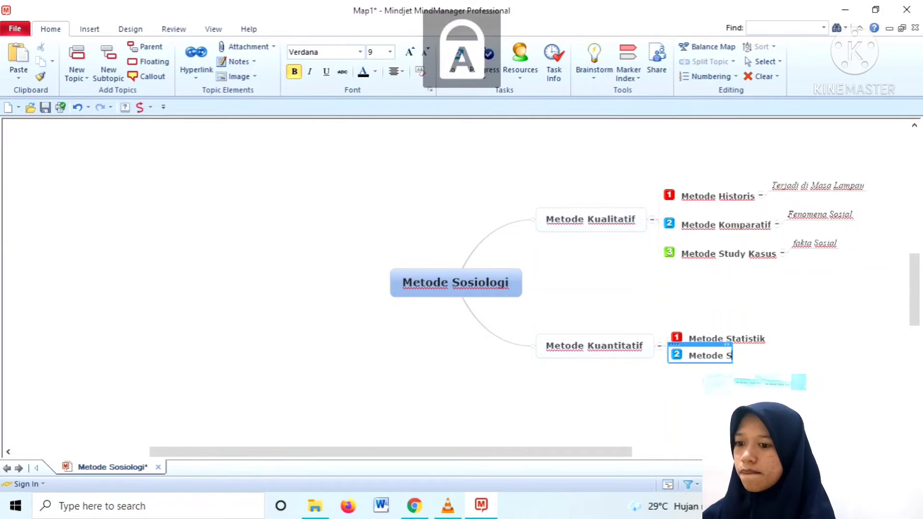
pyautogui.press('capslock')
pyautogui.write('osiomteri')
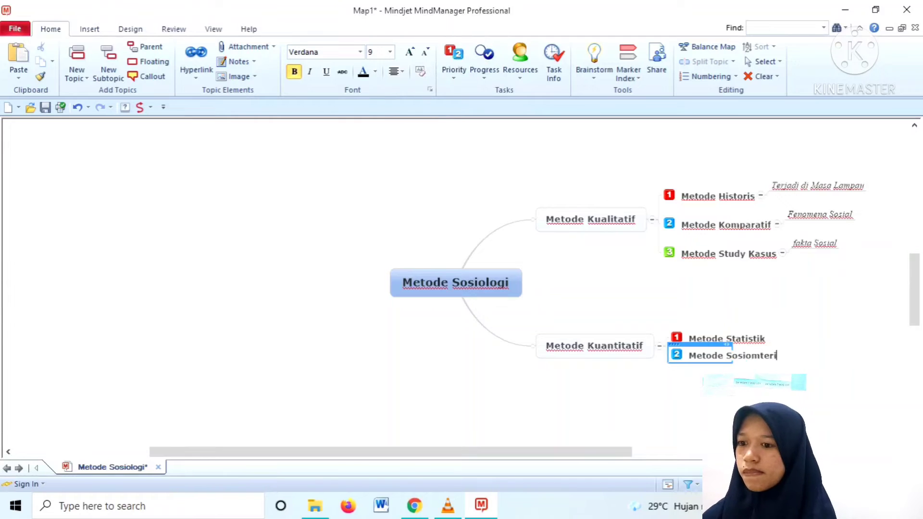
pyautogui.press('BackSpace')
pyautogui.press('BackSpace')
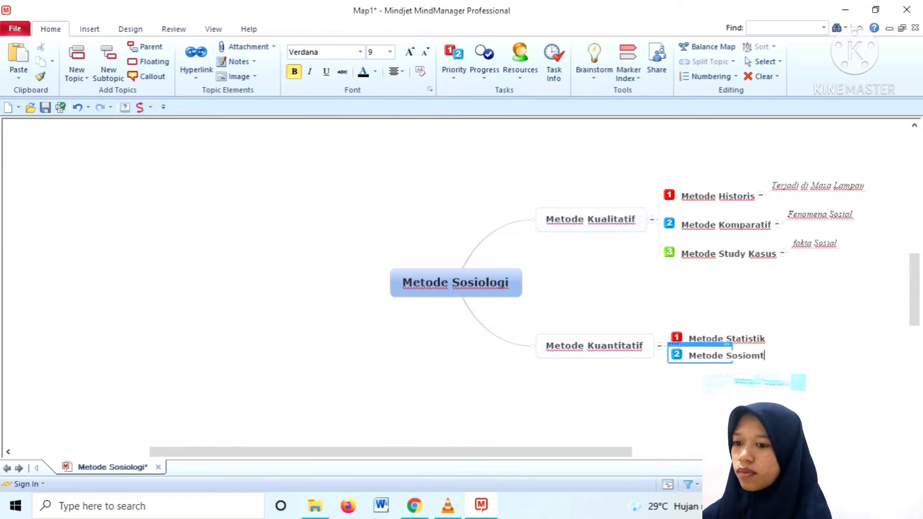
pyautogui.write('oter')
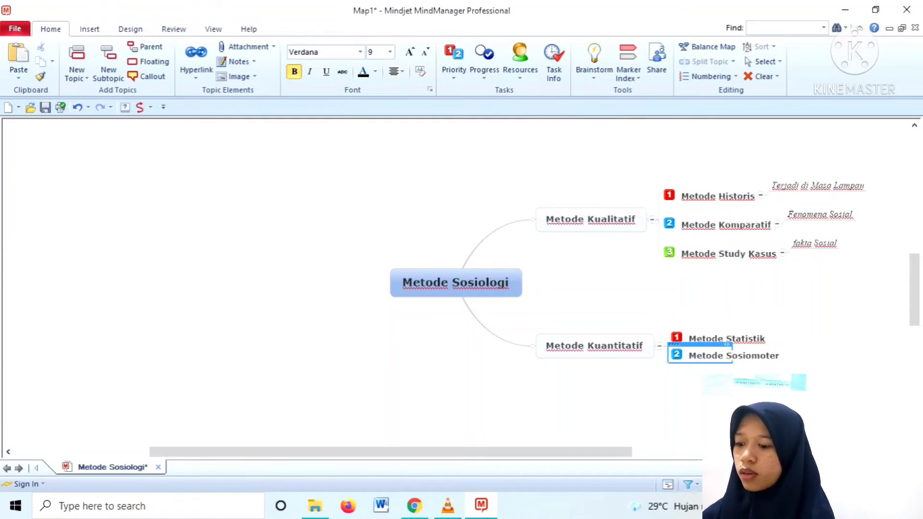
pyautogui.press('BackSpace')
pyautogui.press('BackSpace')
pyautogui.press('BackSpace')
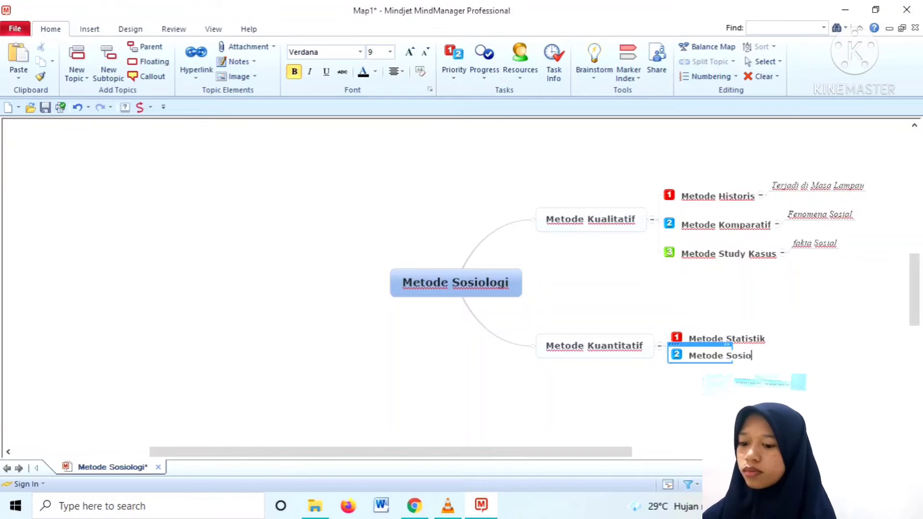
pyautogui.write('etri')
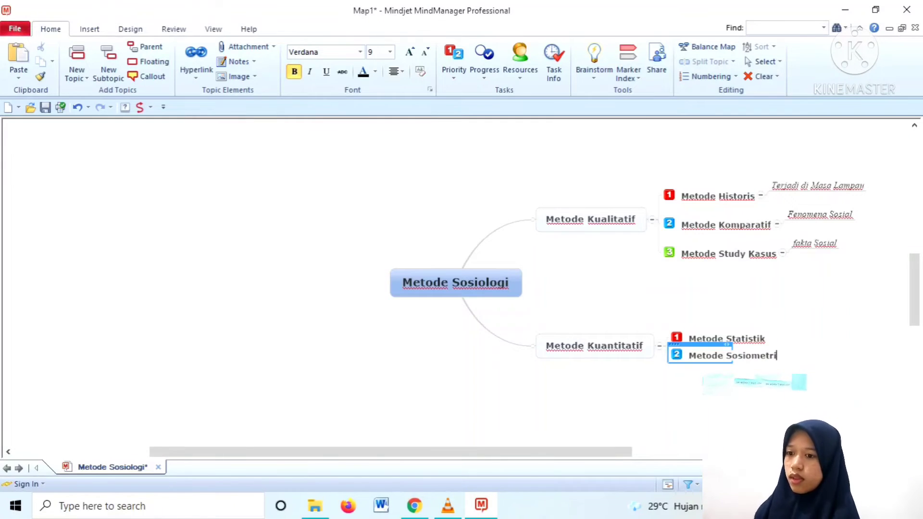
# Step: Add a subtopic to Metode Statistik and name it "Berupa Angka/Numerik"
pyautogui.press('Return')
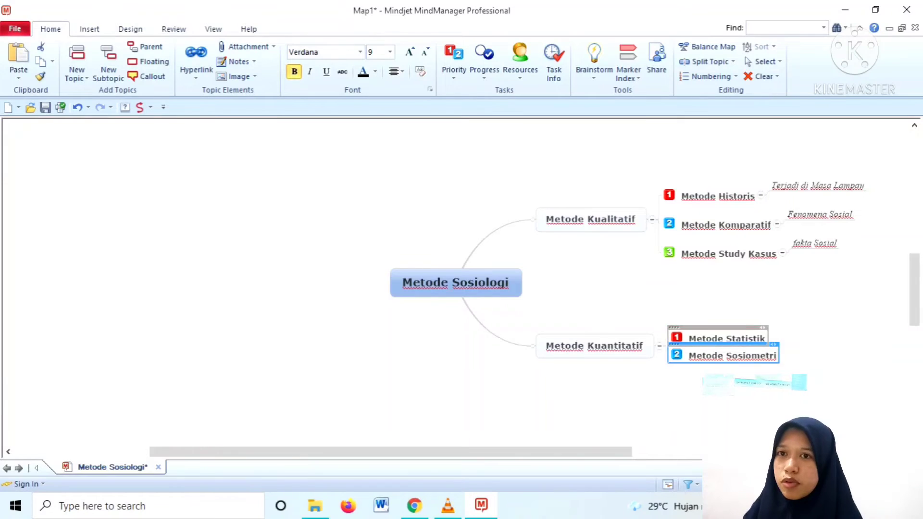
pyautogui.click(727, 338)
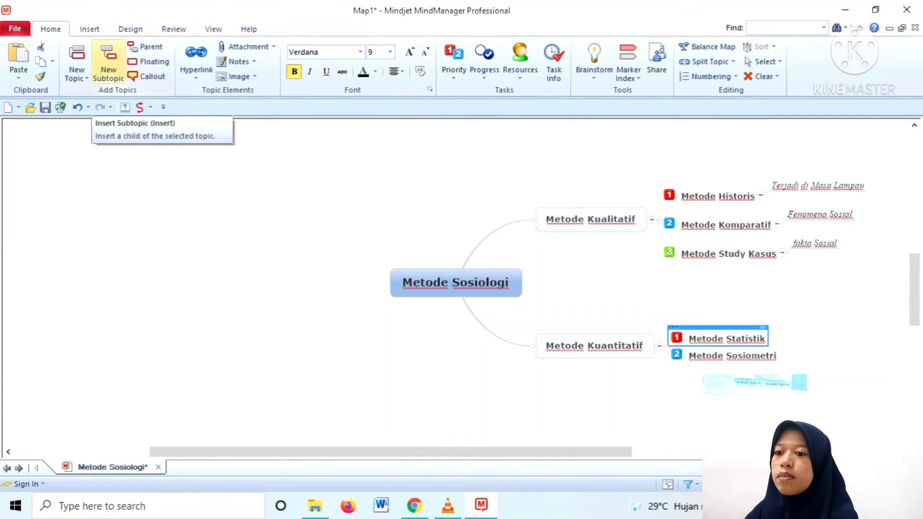
pyautogui.click(109, 54)
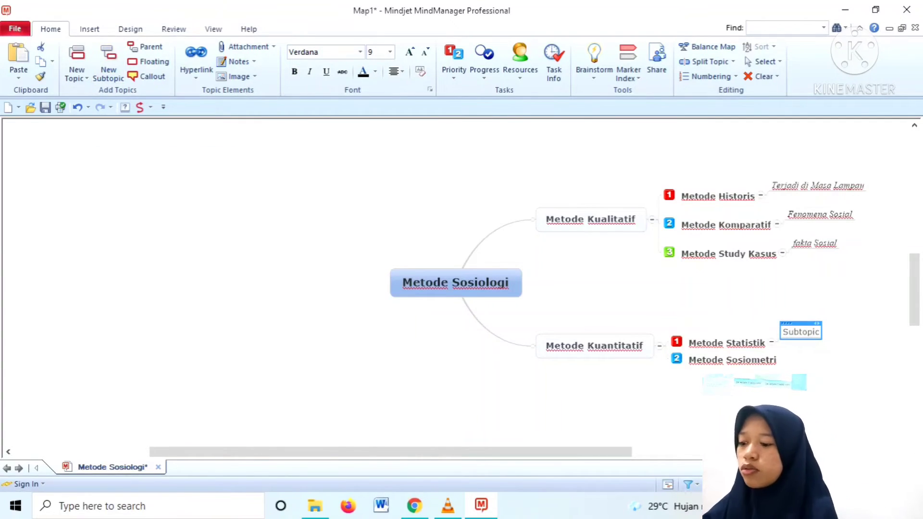
pyautogui.press('BackSpace')
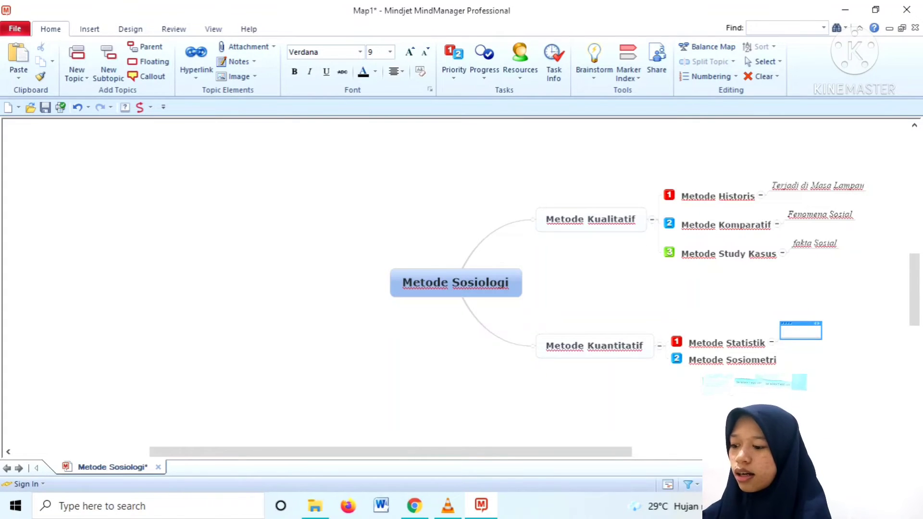
pyautogui.write('B')
pyautogui.press('capslock')
pyautogui.write('erupa')
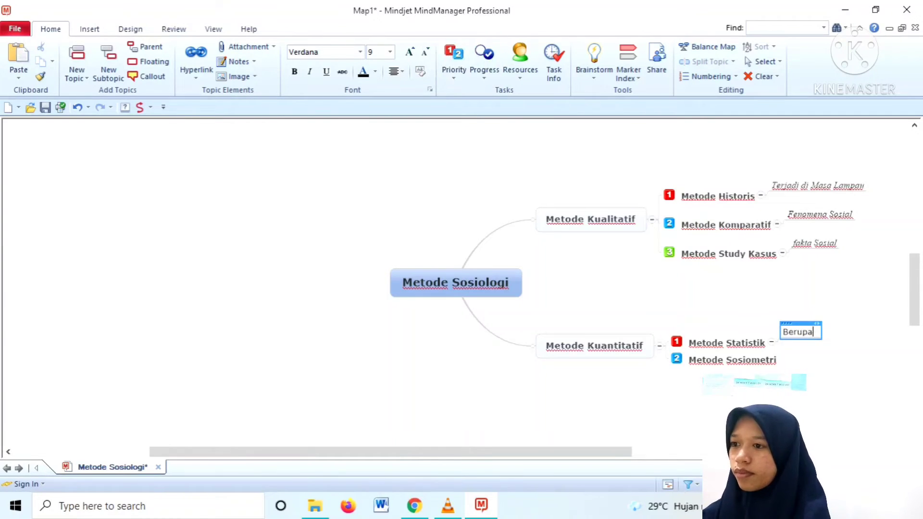
pyautogui.press('capslock')
pyautogui.write('N')
pyautogui.press('BackSpace')
pyautogui.press('capslock')
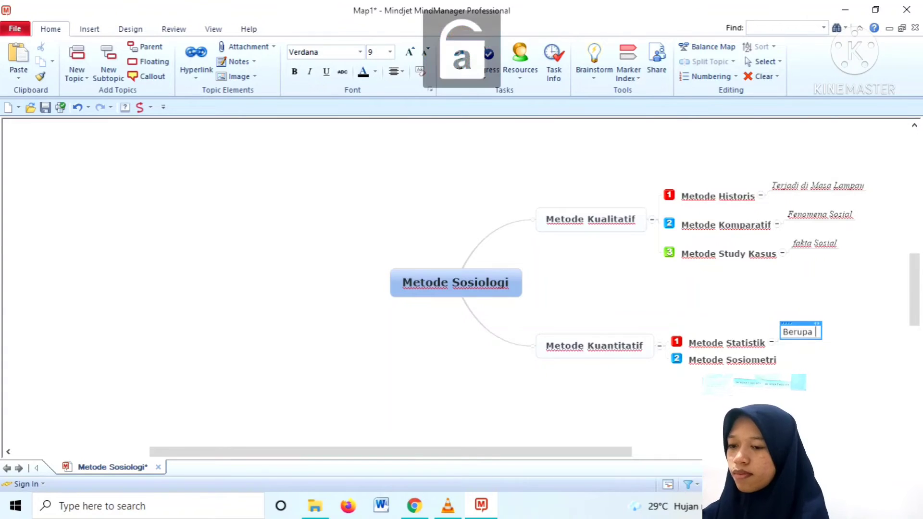
pyautogui.press('capslock')
pyautogui.write('A')
pyautogui.press('capslock')
pyautogui.write('ngka/')
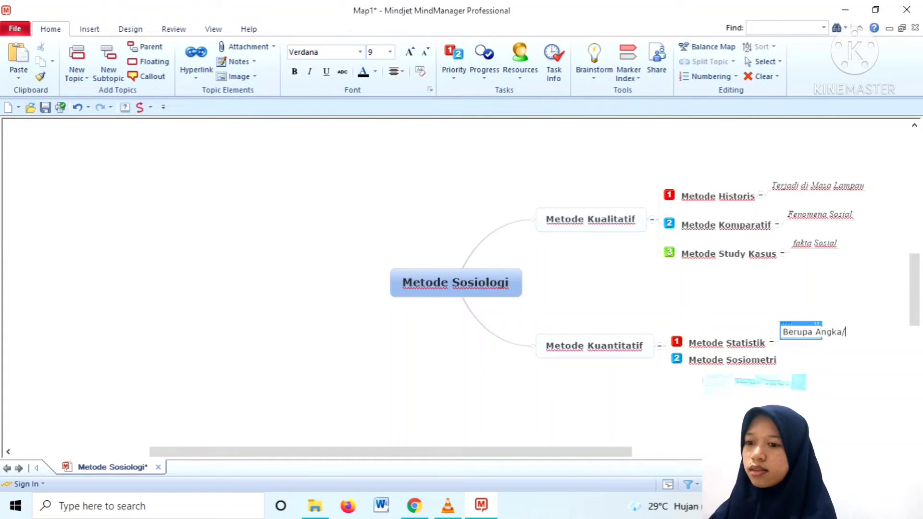
pyautogui.press('capslock')
pyautogui.write('/N')
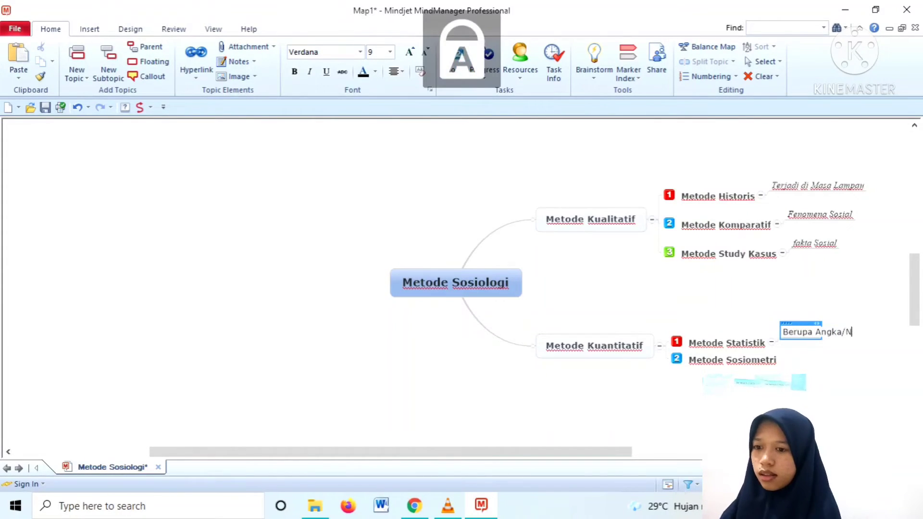
pyautogui.press('capslock')
pyautogui.write('umerik')
pyautogui.press('Return')
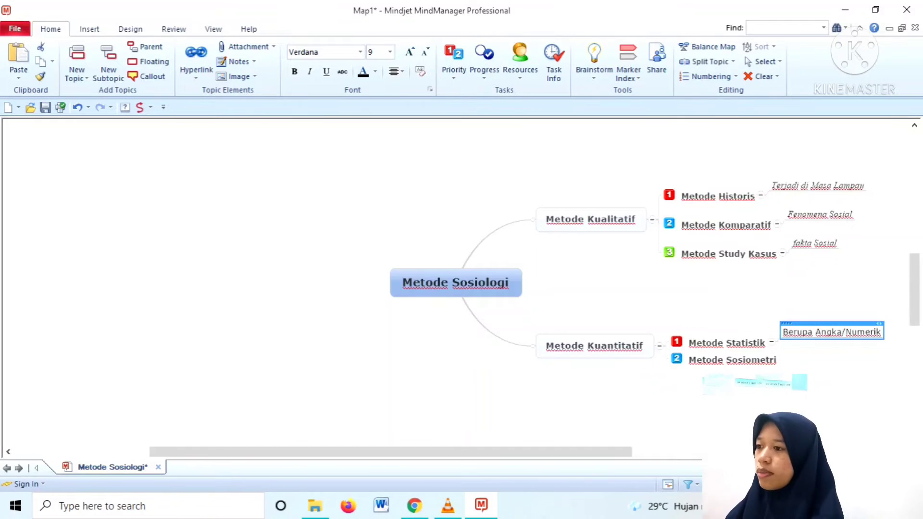
# Step: Add a subtopic to Metode Sosiometri and name it "Hubungan"
pyautogui.click(731, 359)
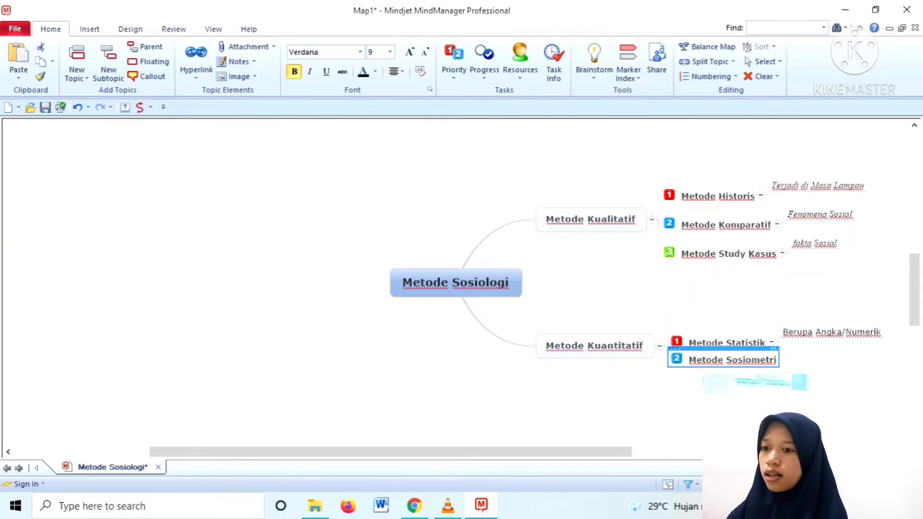
pyautogui.click(108, 63)
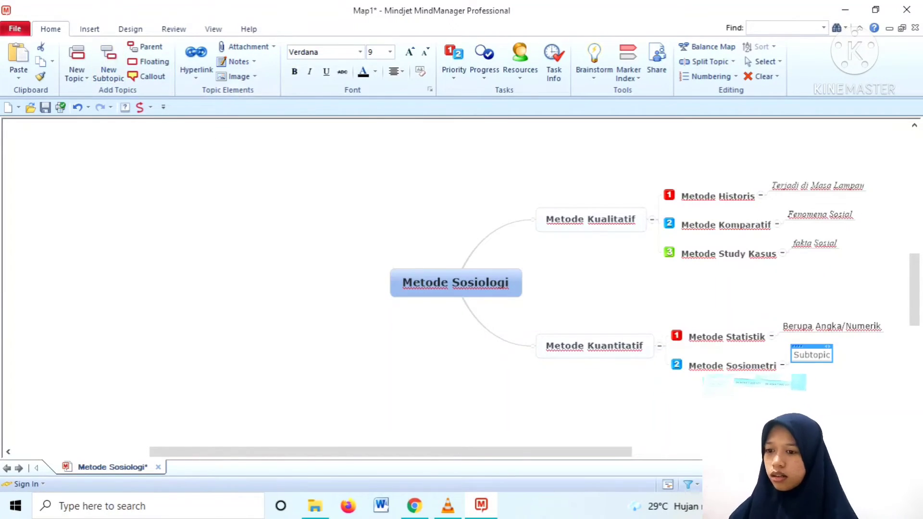
pyautogui.press('BackSpace')
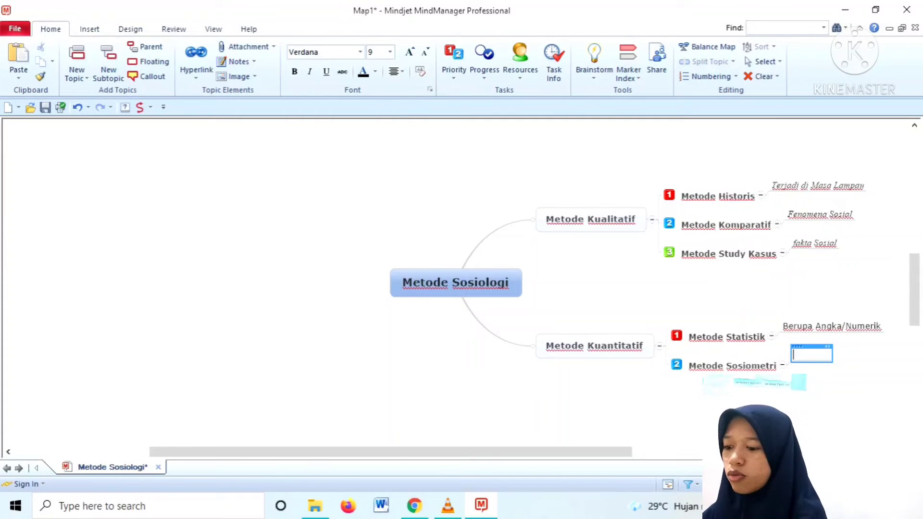
pyautogui.press('capslock')
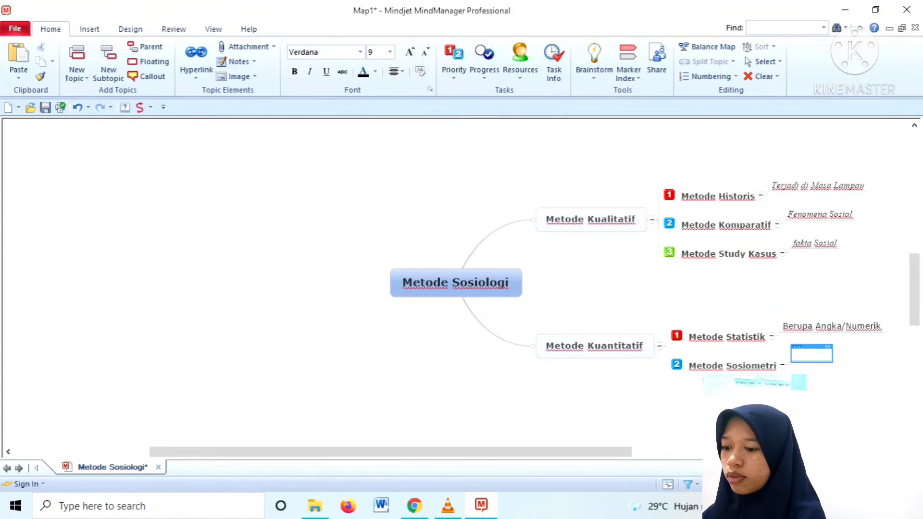
pyautogui.press('capslock')
pyautogui.write('Hub')
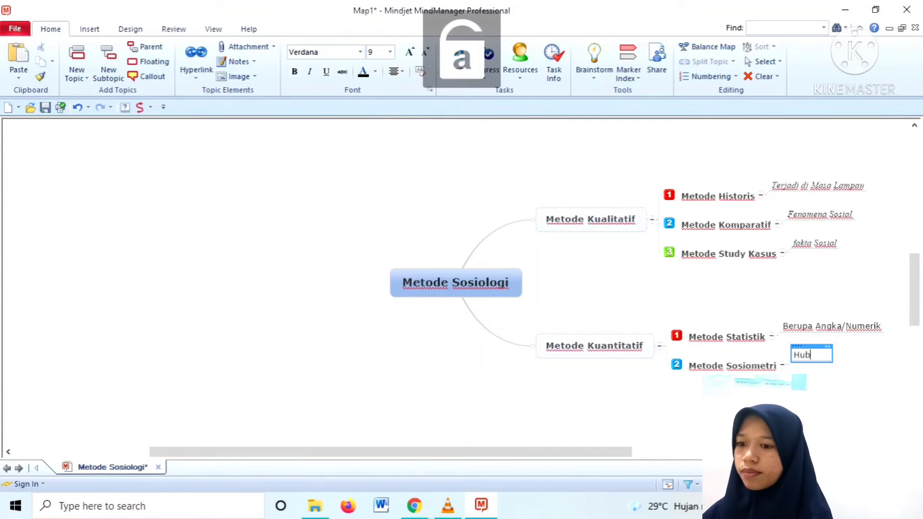
pyautogui.write('ungan')
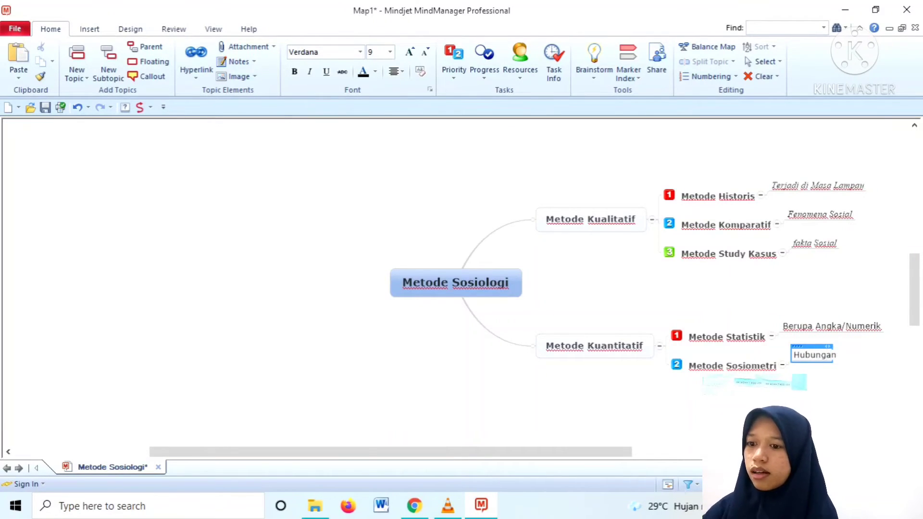
pyautogui.press('Return')
# Step: Format the "Berupa Angka/Numerik" subtopic in italic Times New Roman at size 10
pyautogui.click(831, 327)
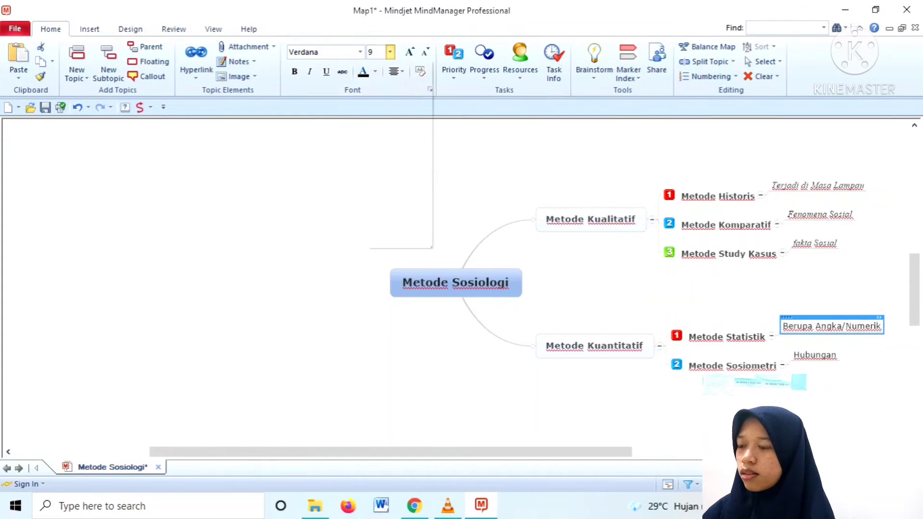
pyautogui.click(390, 52)
pyautogui.click(375, 69)
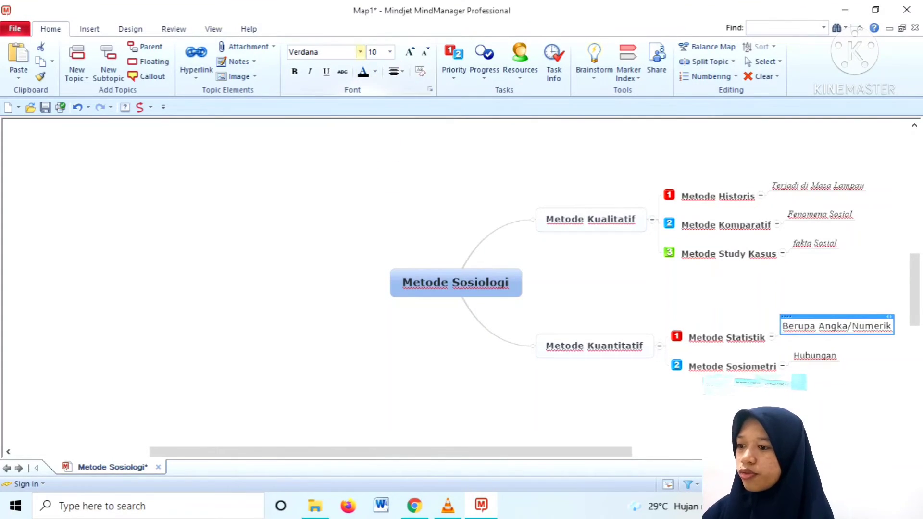
pyautogui.click(360, 52)
pyautogui.scroll(8, 370, 278)
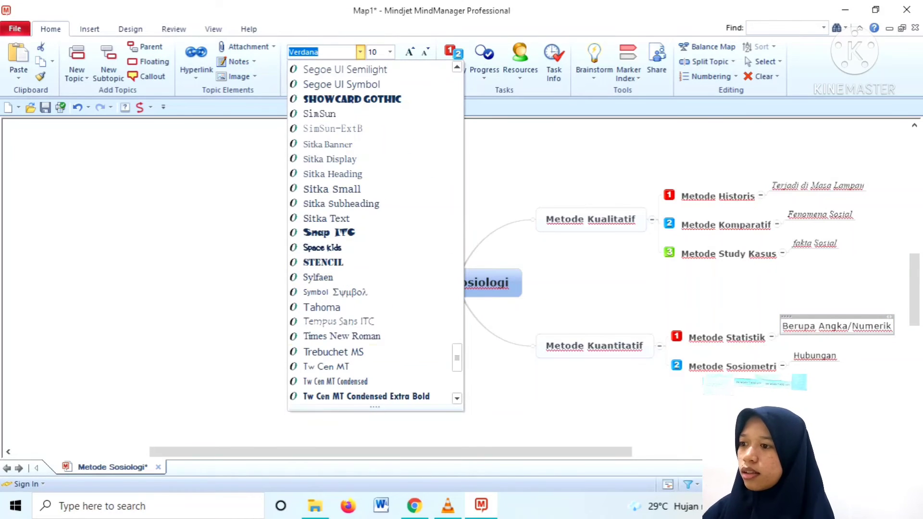
pyautogui.click(337, 336)
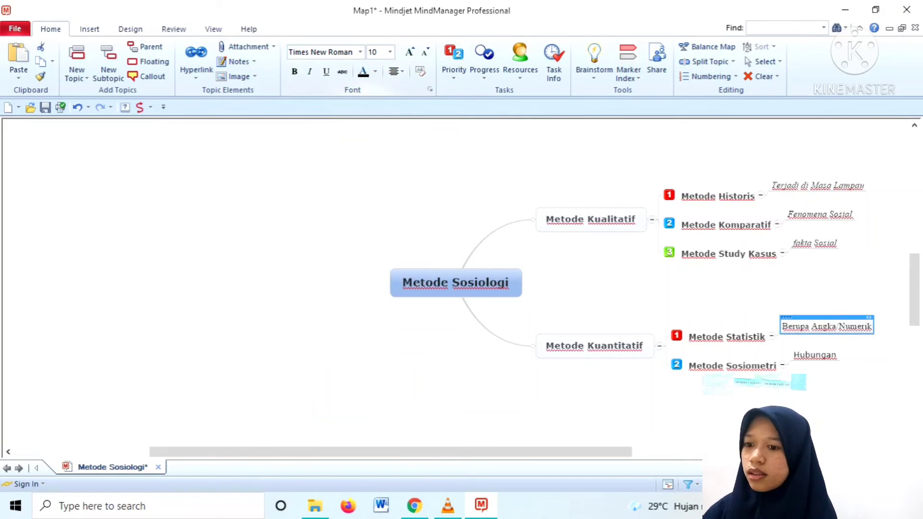
pyautogui.click(310, 71)
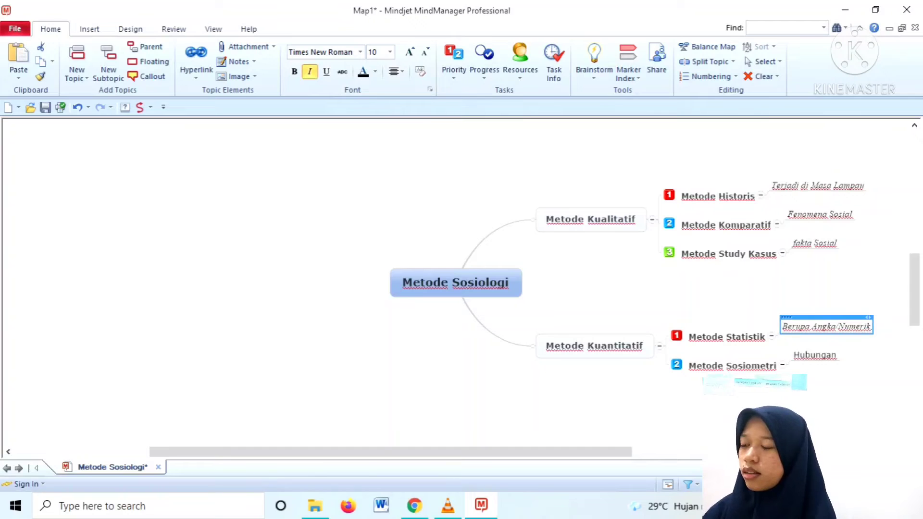
# Step: Format the "Hubungan" subtopic under Metode Sosiometri in Times New Roman at size 10
pyautogui.click(815, 355)
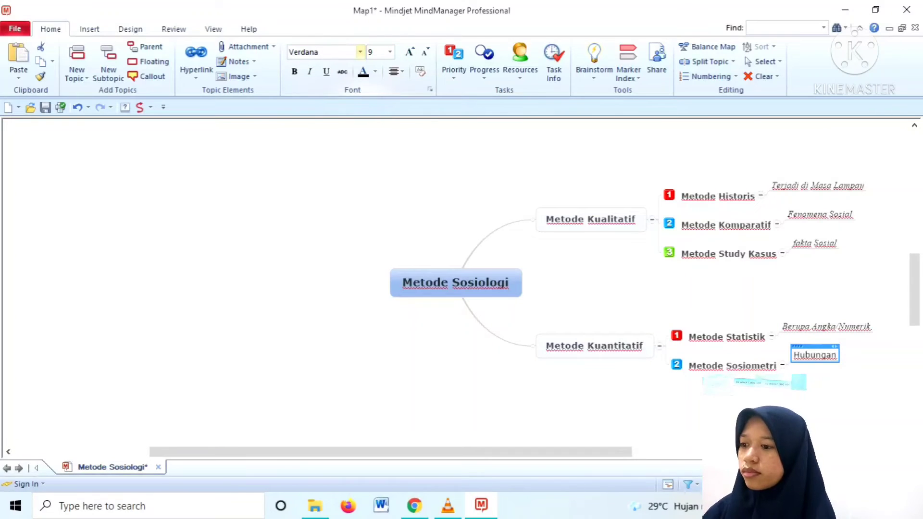
pyautogui.click(360, 52)
pyautogui.click(457, 307)
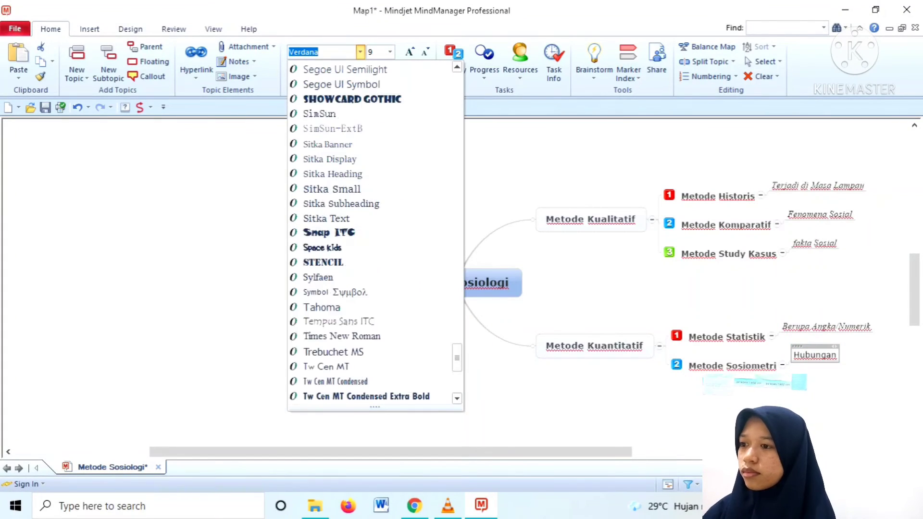
pyautogui.click(342, 336)
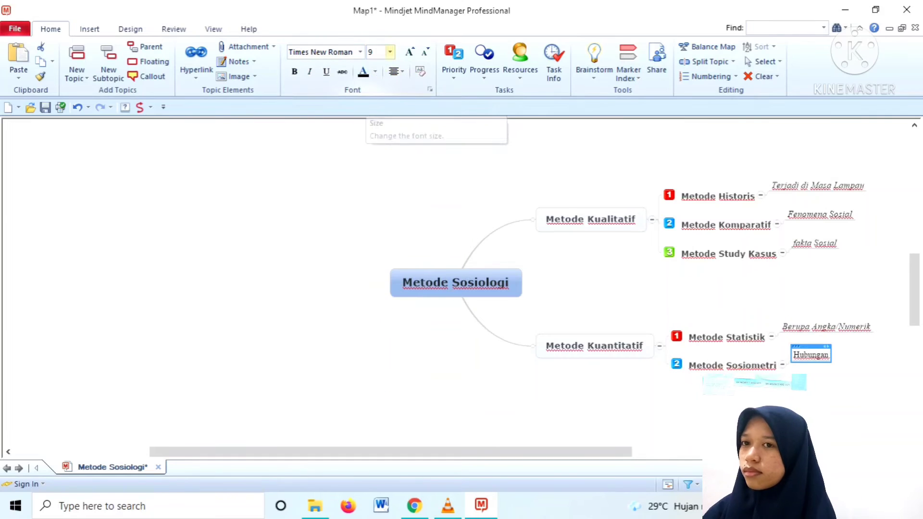
pyautogui.click(390, 52)
pyautogui.click(376, 69)
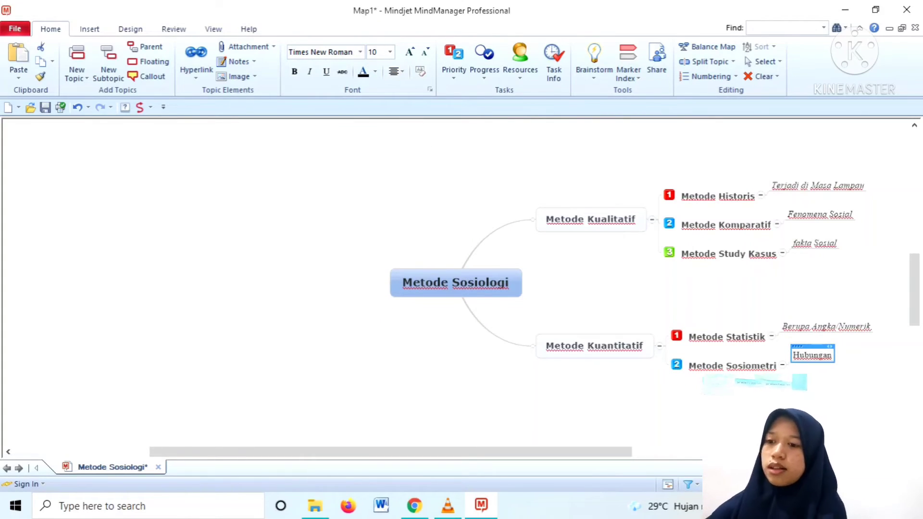
pyautogui.click(439, 365)
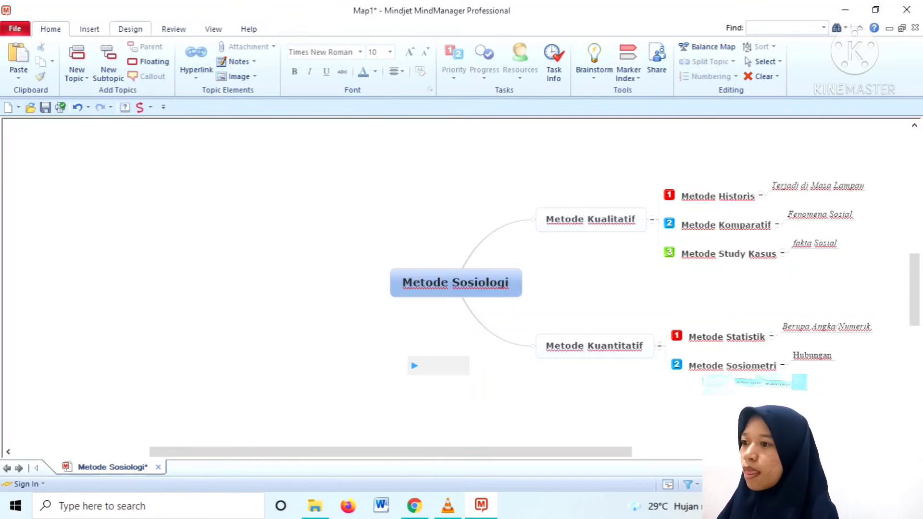
# Step: Apply the map theme with a round orange central topic, light blue main topics and a bubble-patterned background
pyautogui.click(456, 283)
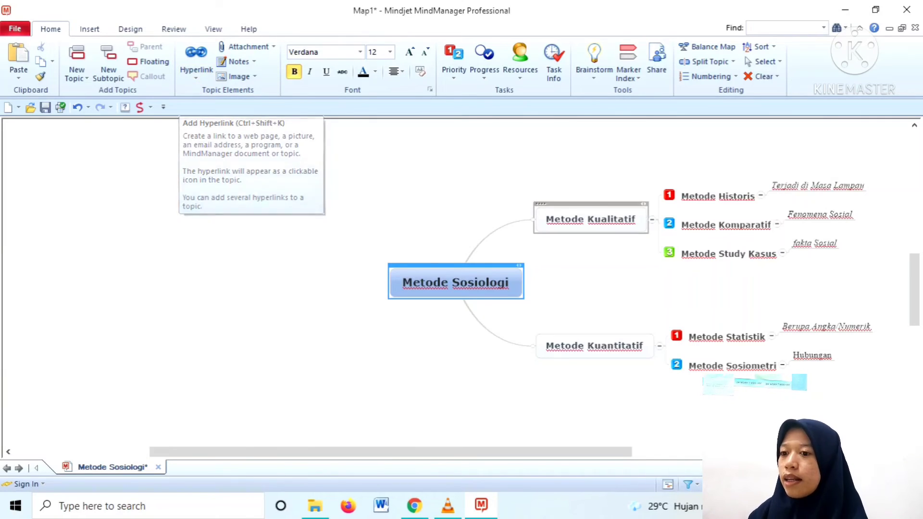
pyautogui.click(591, 219)
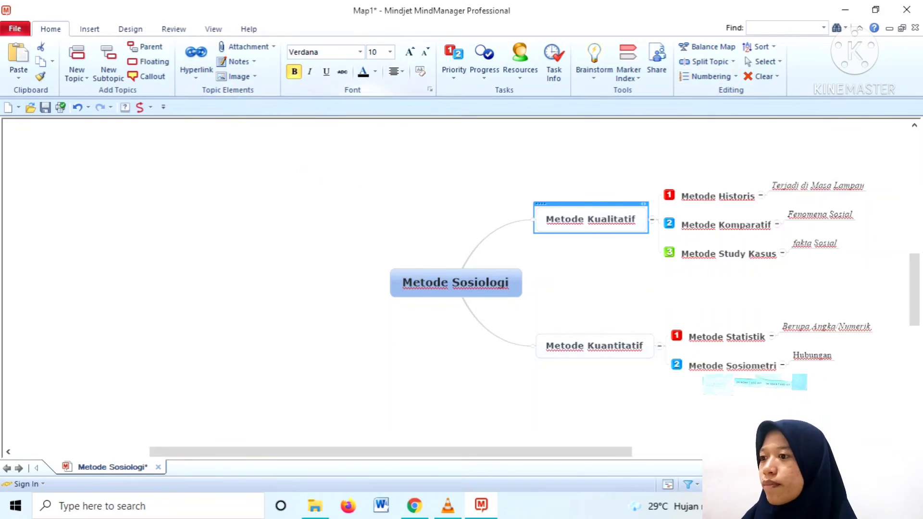
pyautogui.click(131, 28)
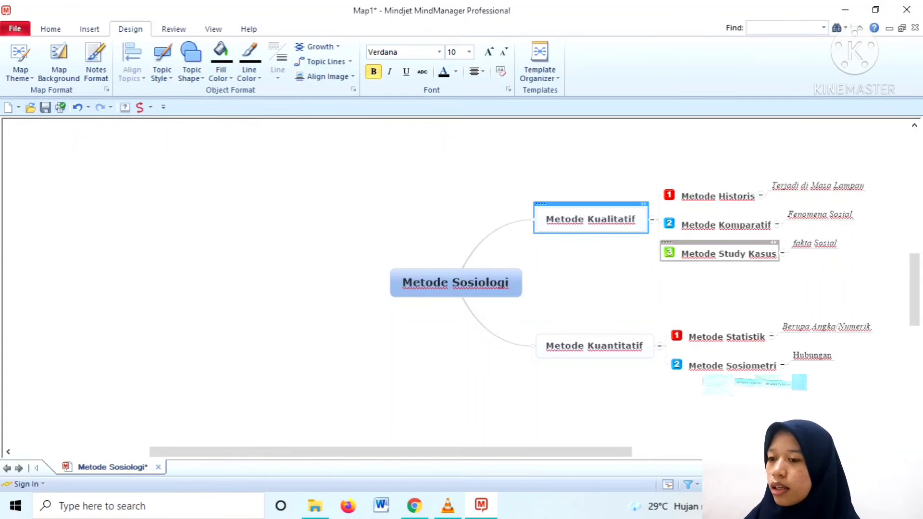
pyautogui.click(19, 74)
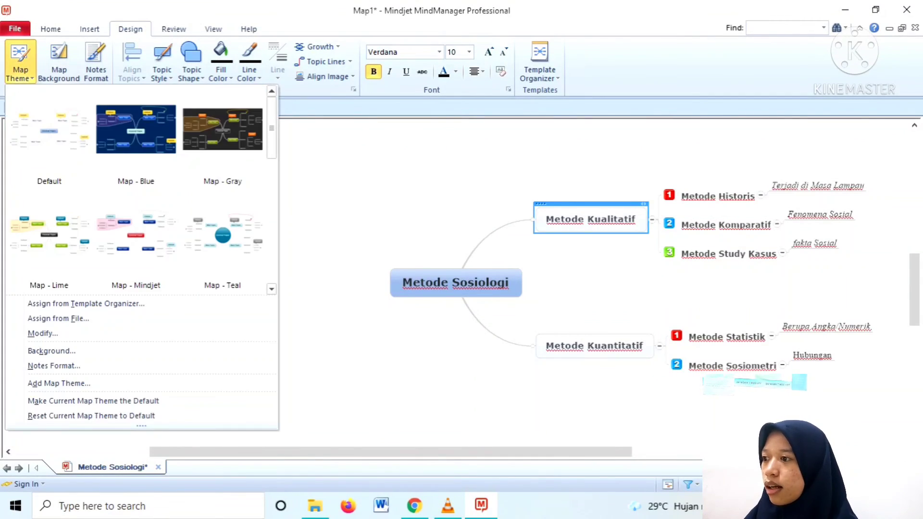
pyautogui.moveTo(271, 128); pyautogui.dragTo(272, 244)
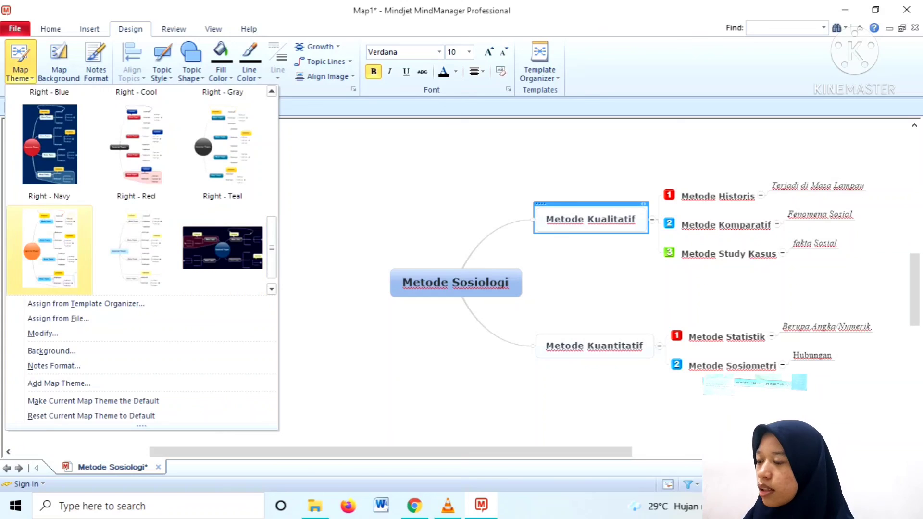
pyautogui.click(51, 255)
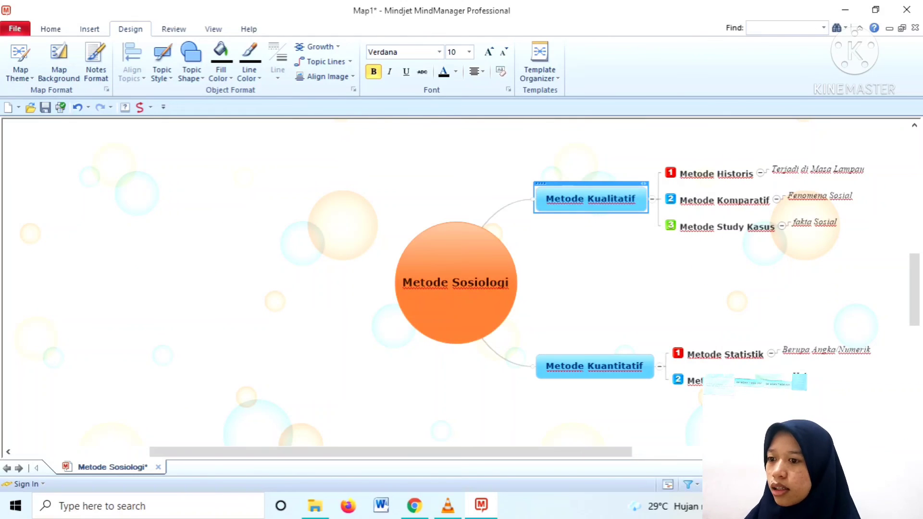
# Step: Create a new map from the New Blank Map Tablet template in the Template Organizer
pyautogui.moveTo(915, 290)
pyautogui.mouseDown()
pyautogui.moveTo(914, 270)
pyautogui.moveTo(915, 313)
pyautogui.moveTo(915, 304)
pyautogui.mouseUp()
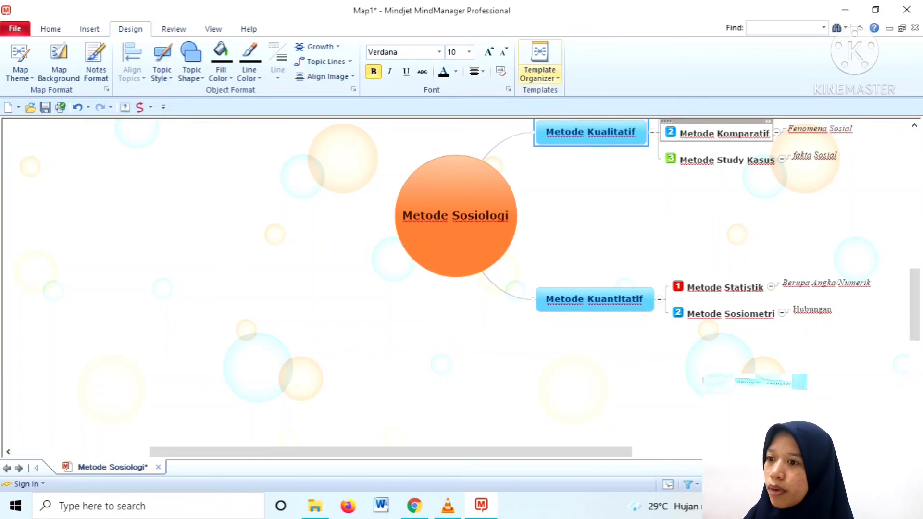
pyautogui.click(539, 72)
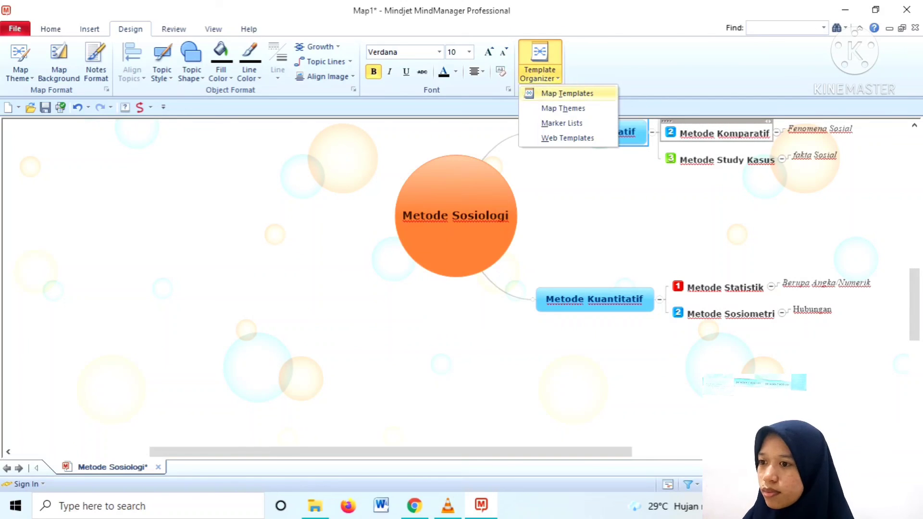
pyautogui.click(567, 93)
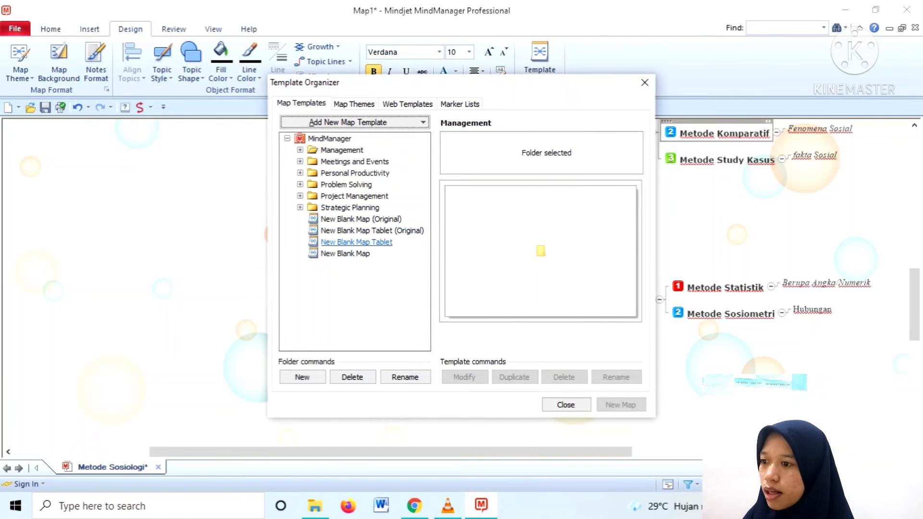
pyautogui.click(356, 242)
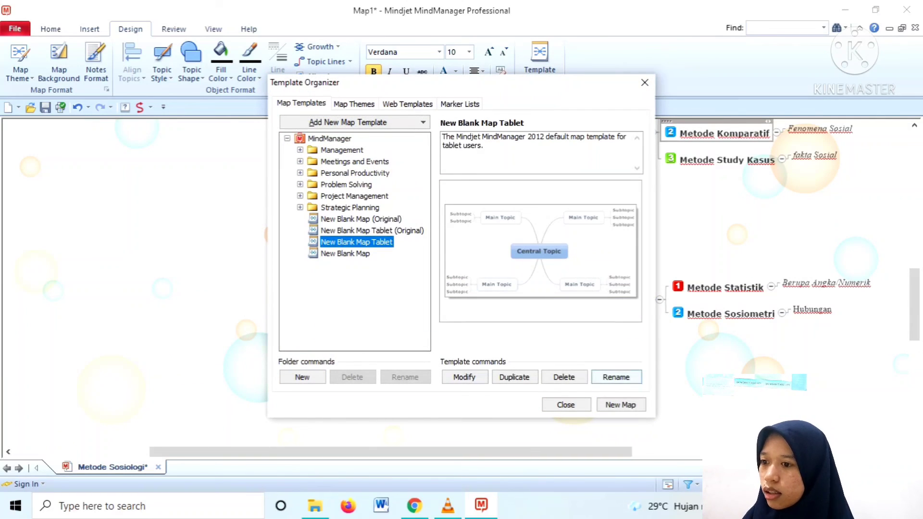
pyautogui.click(620, 405)
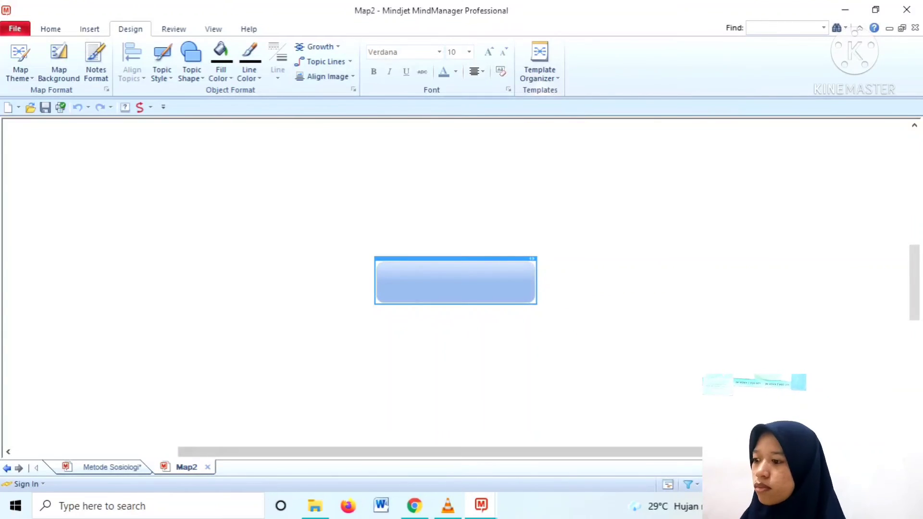
# Step: Return to the Metode Sosiologi map and apply the Map - Teal theme from the Template Organizer
pyautogui.click(112, 467)
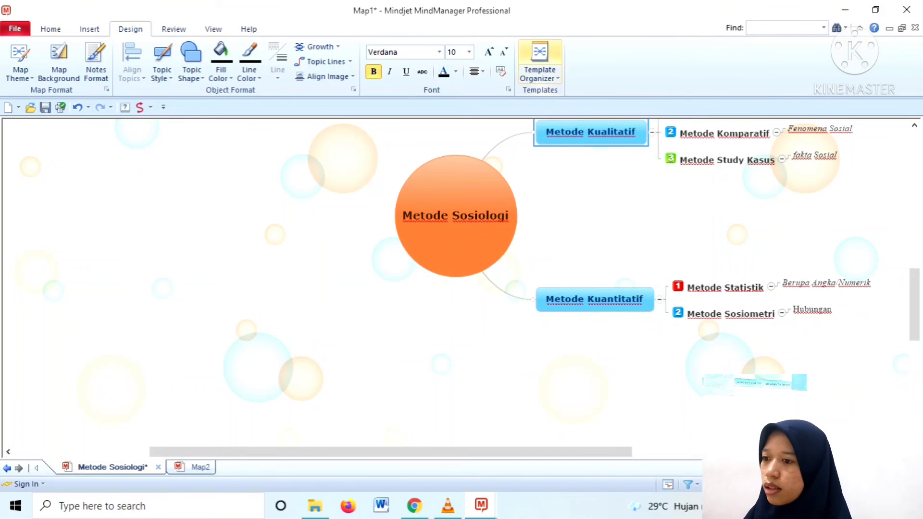
pyautogui.click(539, 68)
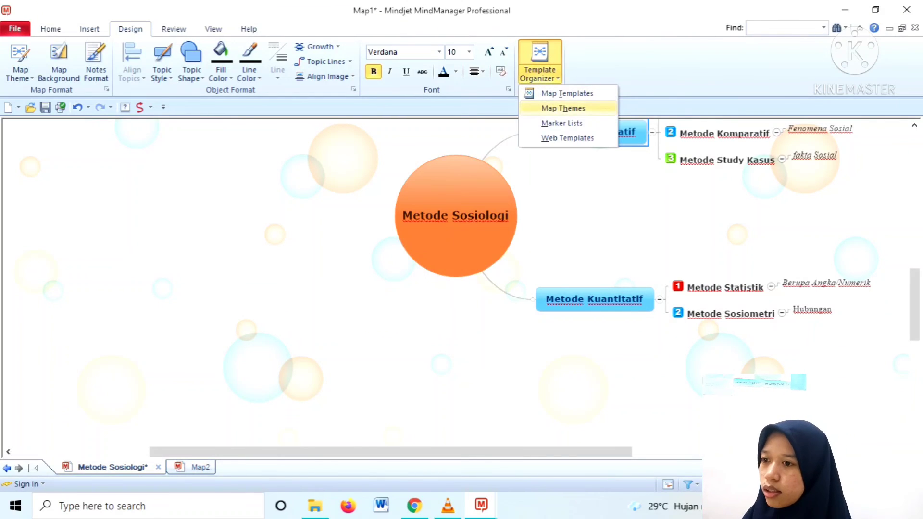
pyautogui.click(563, 108)
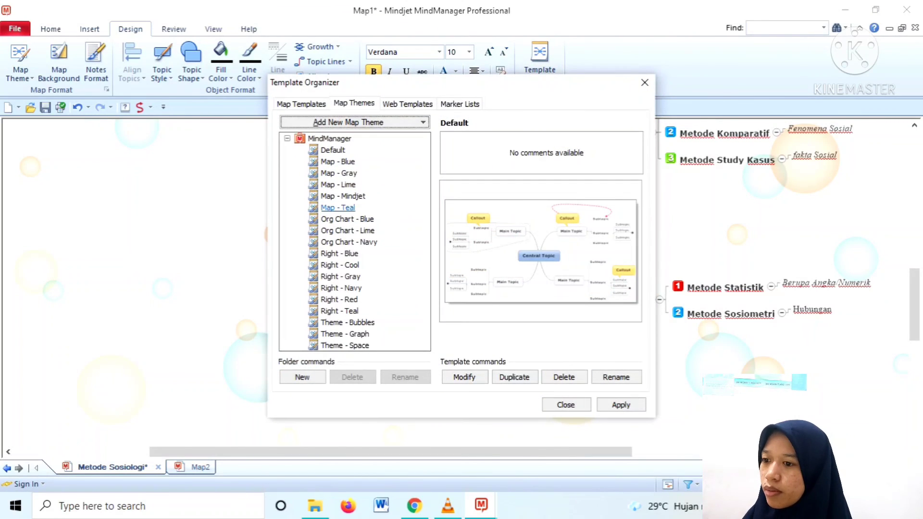
pyautogui.click(338, 208)
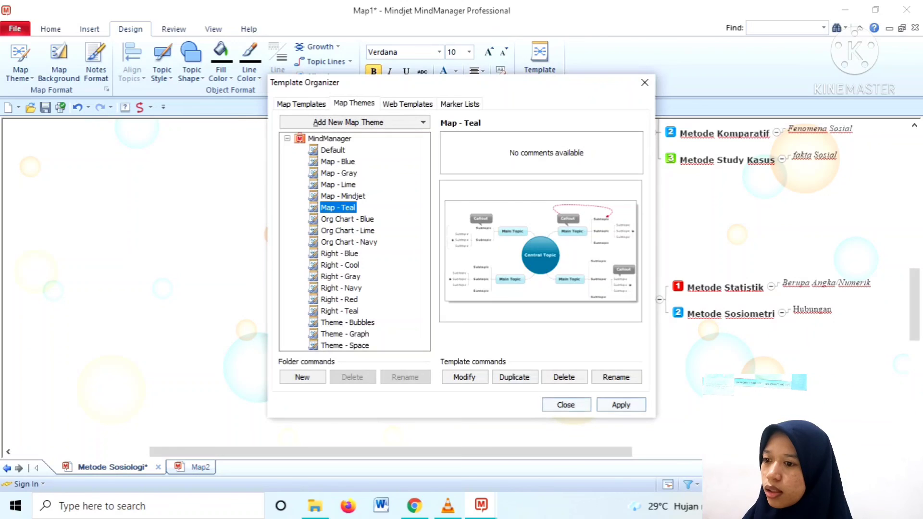
pyautogui.click(621, 405)
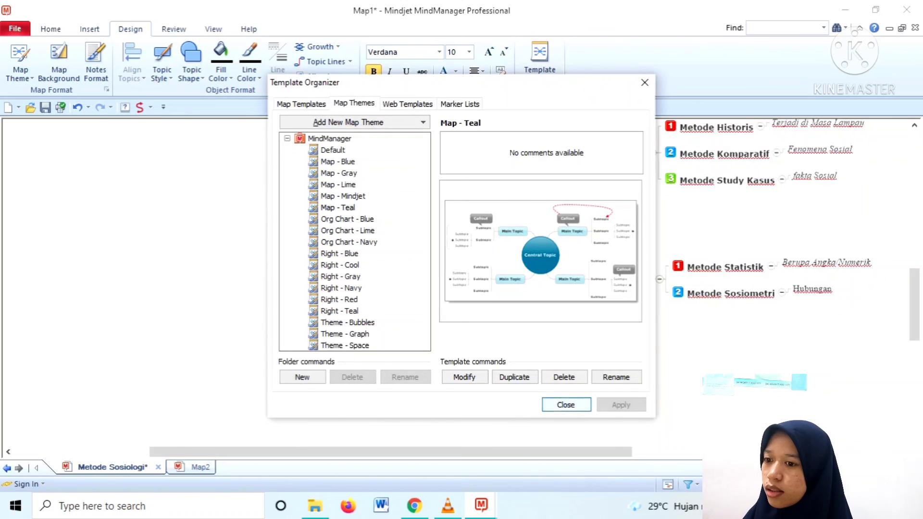
pyautogui.click(565, 405)
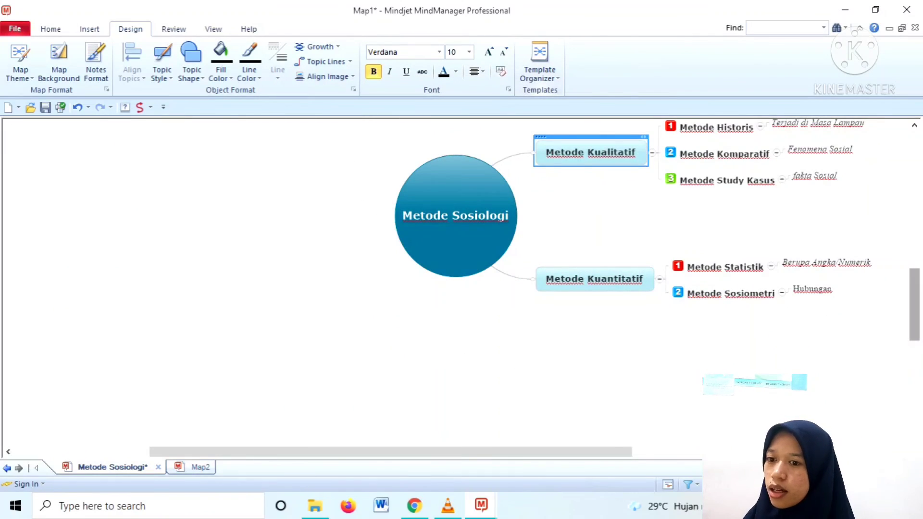
pyautogui.scroll(3, 529, 288)
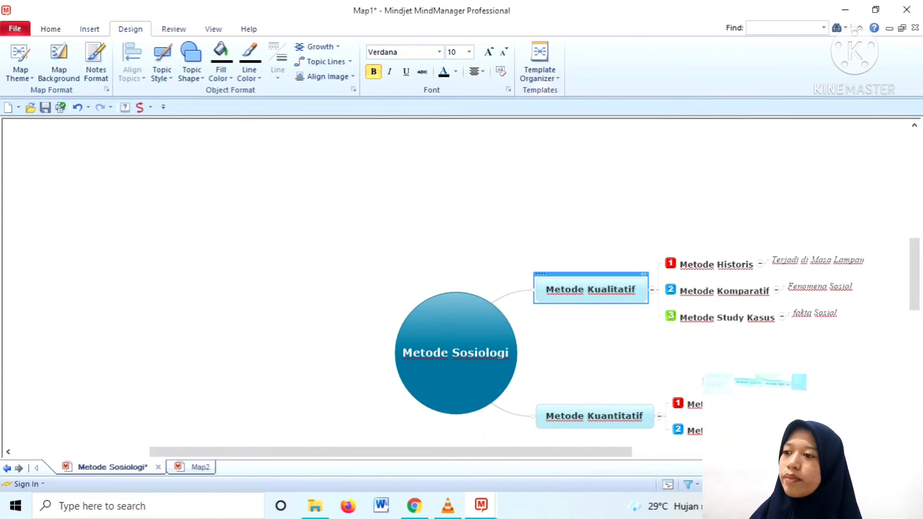